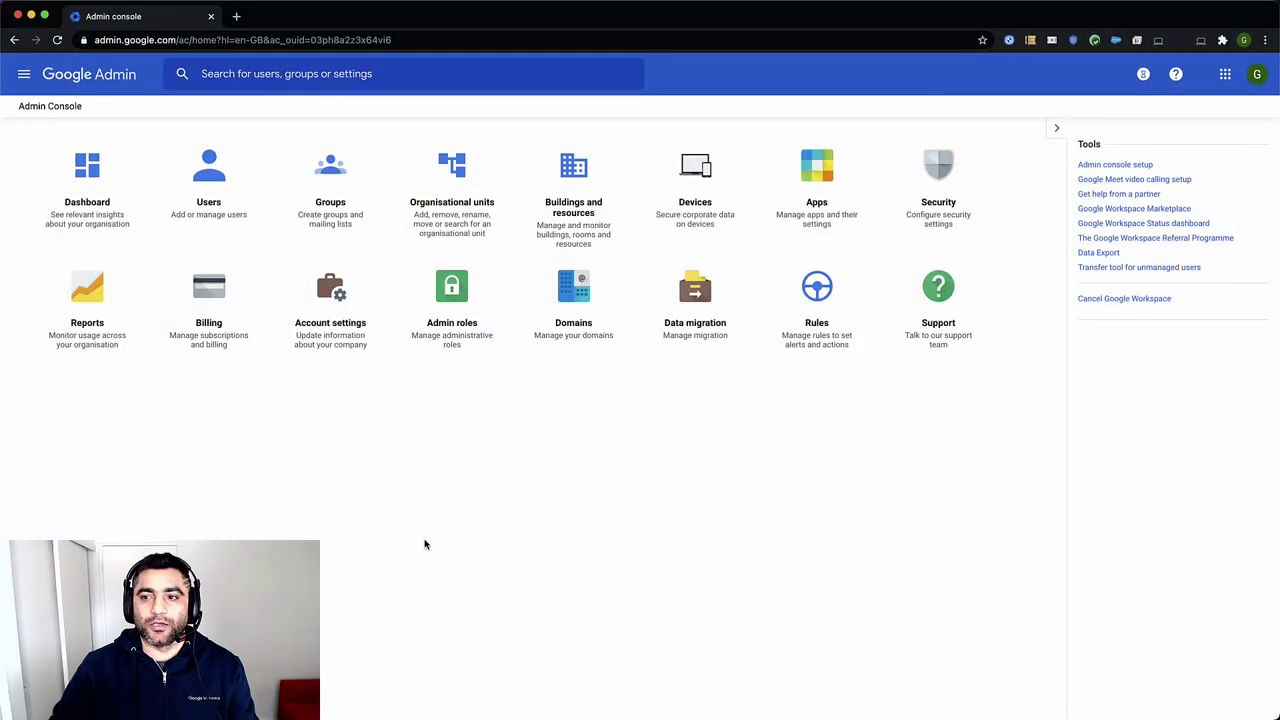
Go from Menu > Security > Settings to 'Set up single sign-on (SSO) with a third party IdP'
left_click(24, 74)
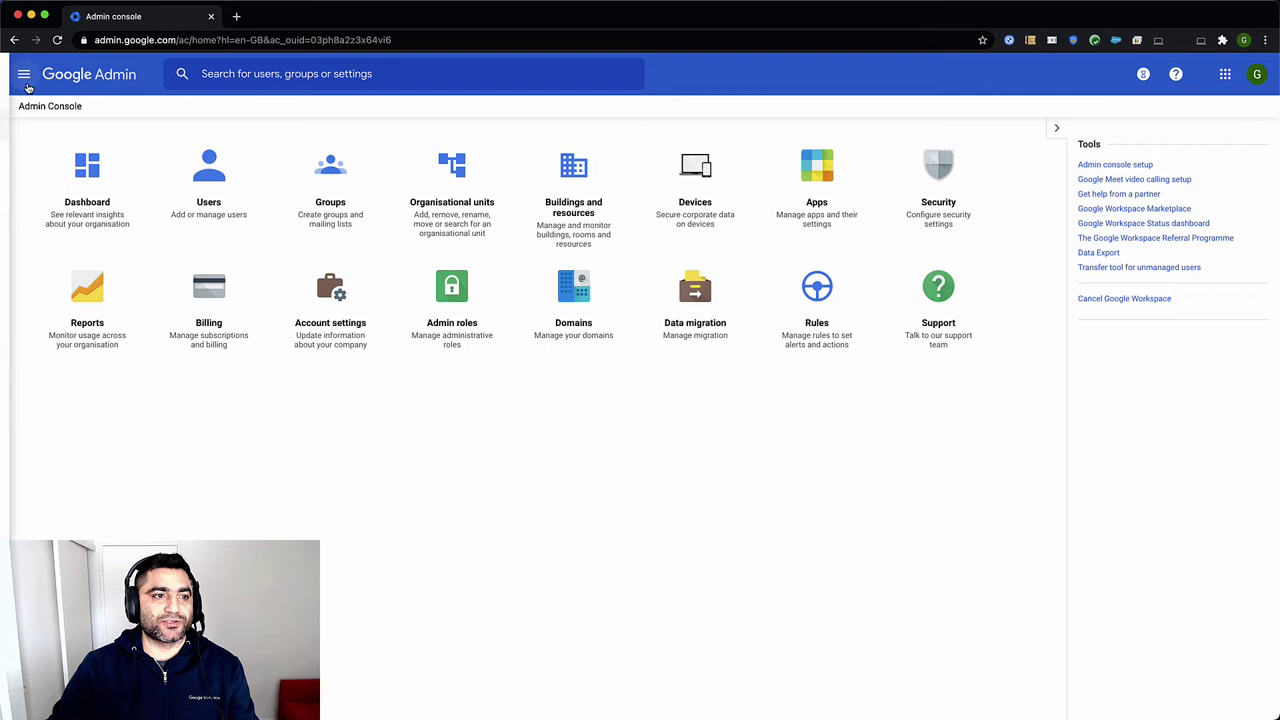
mouse_move(145, 283)
left_click(232, 468)
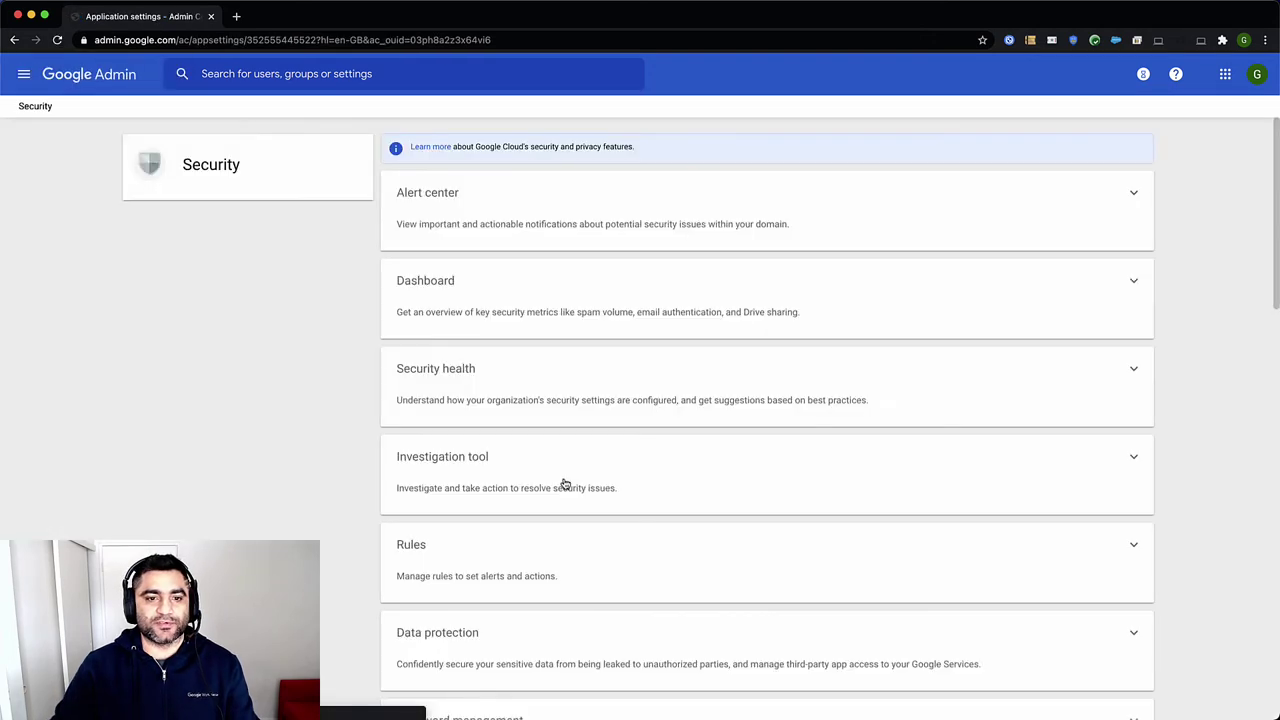
scroll(565, 488, "down", 5)
scroll(567, 495, "down", 7)
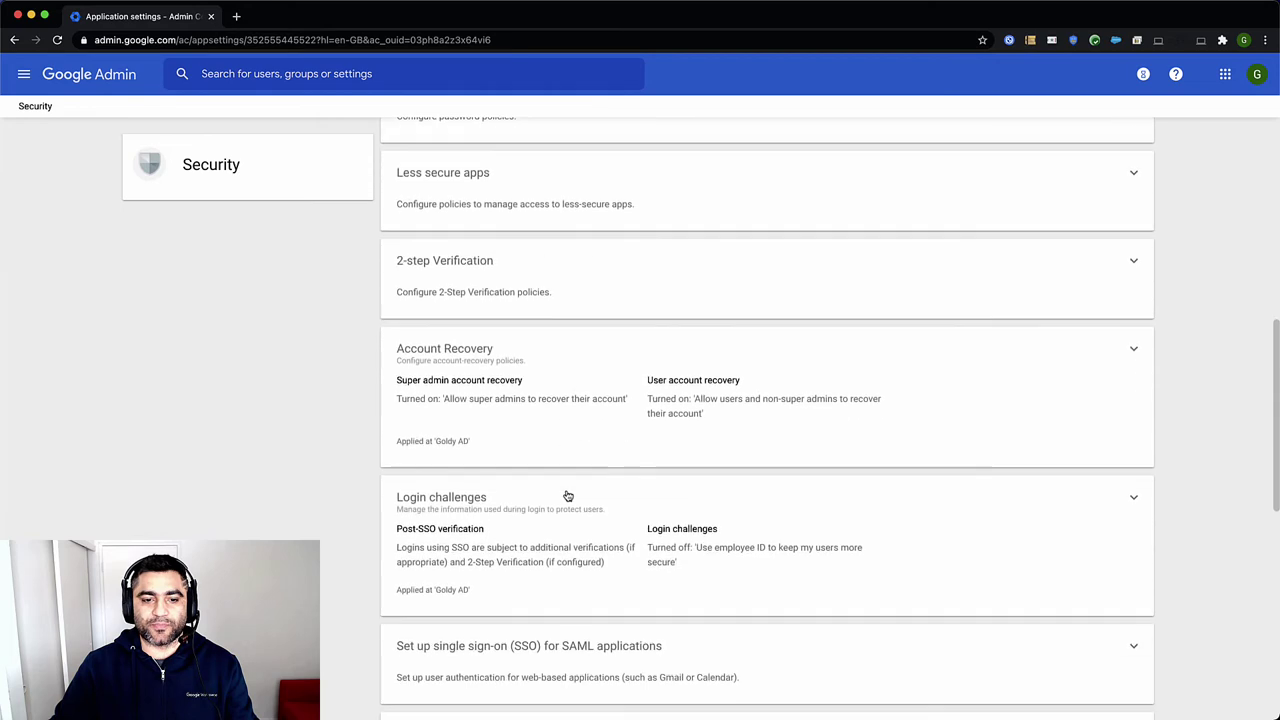
scroll(567, 495, "down", 1)
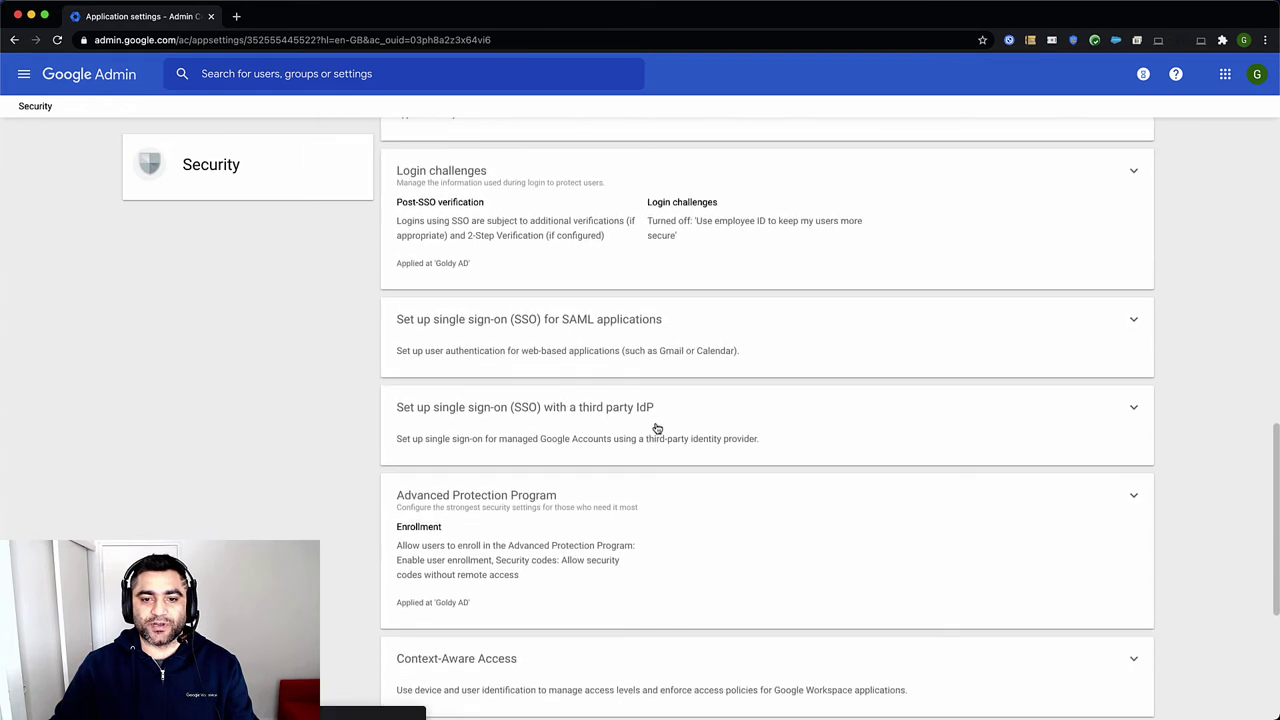
left_click(657, 430)
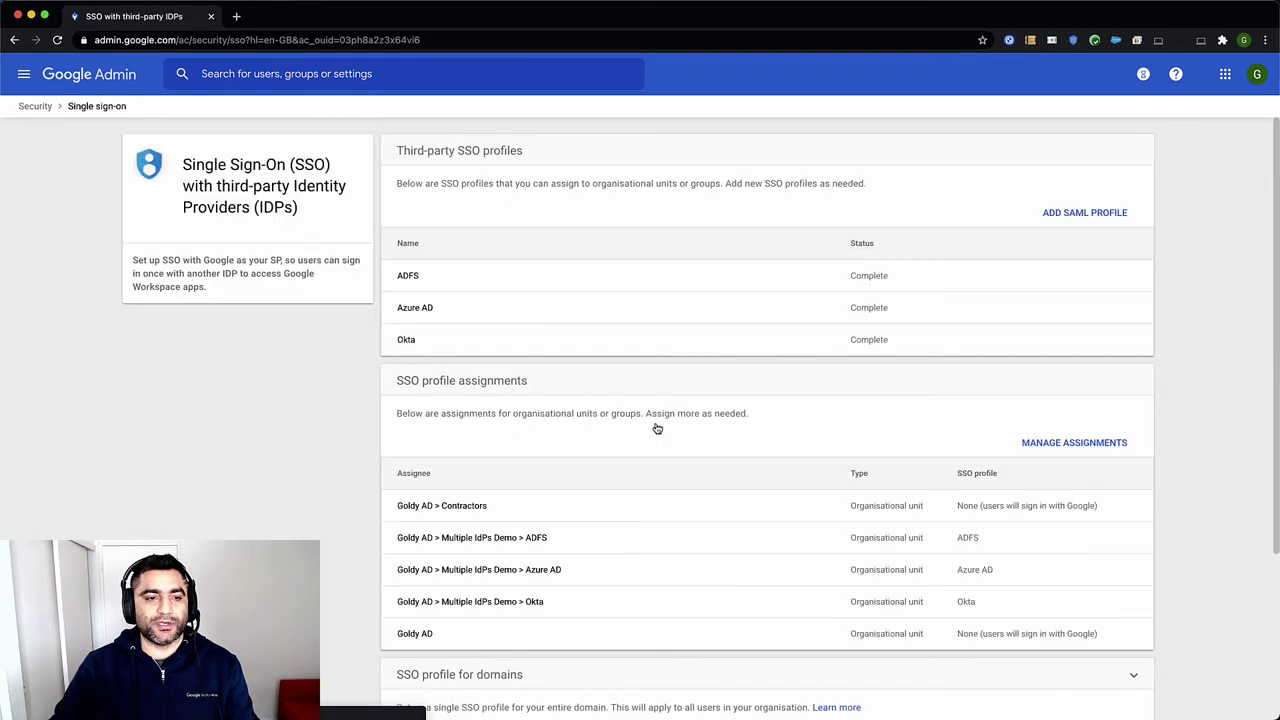
left_click(1076, 218)
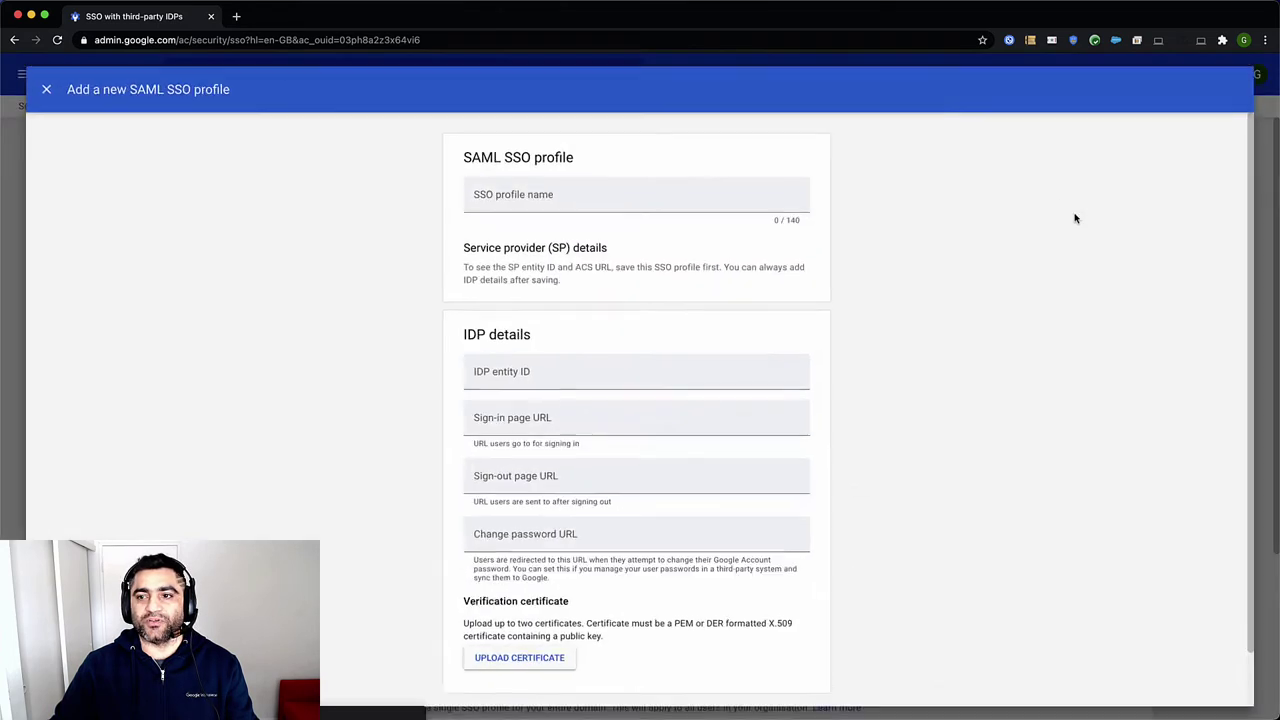
left_click(612, 194)
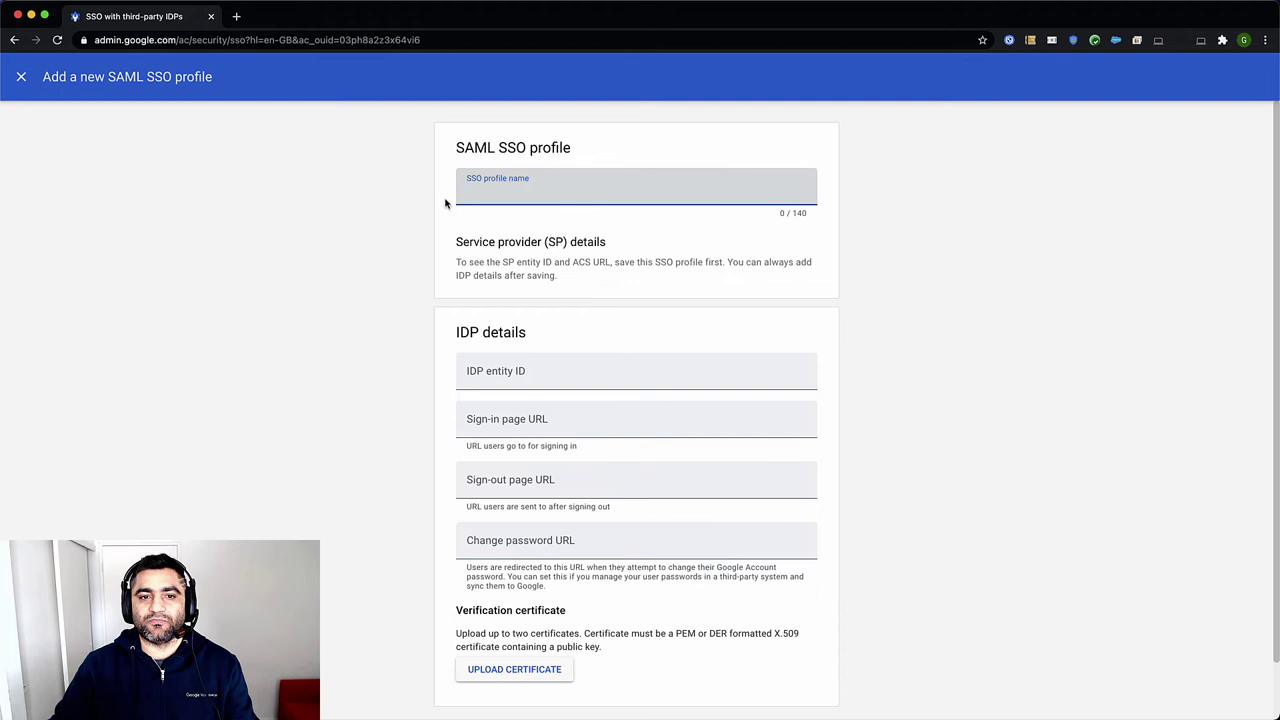
scroll(426, 326, "down", 1)
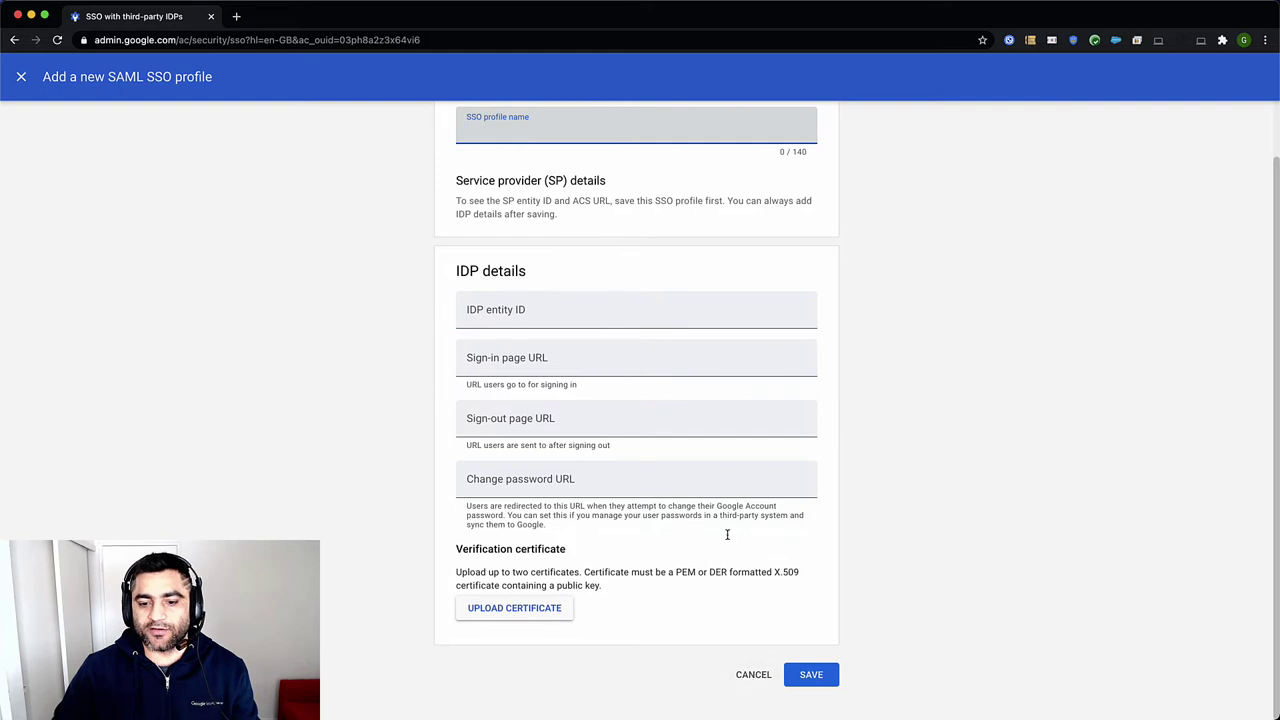
left_click(756, 676)
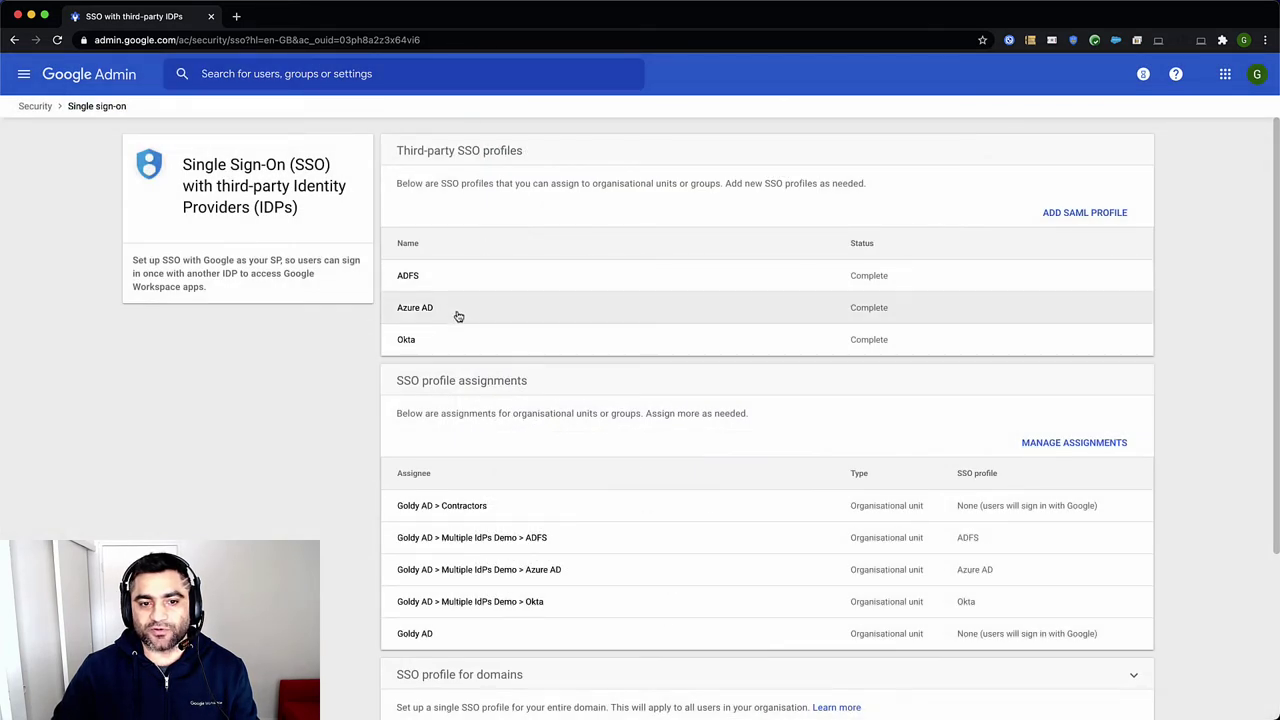
Open Manage Assignments under SSO profile assignments for the Goldy AD org unit
scroll(740, 415, "down", 2)
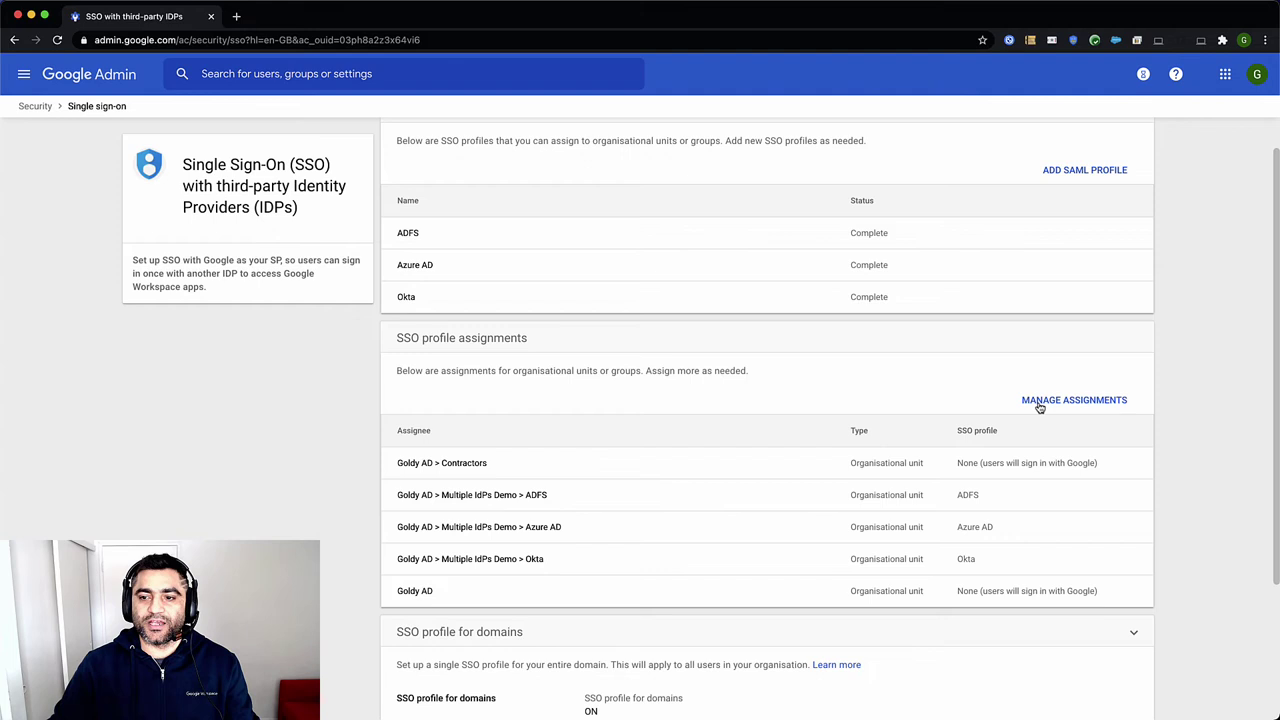
left_click(1040, 403)
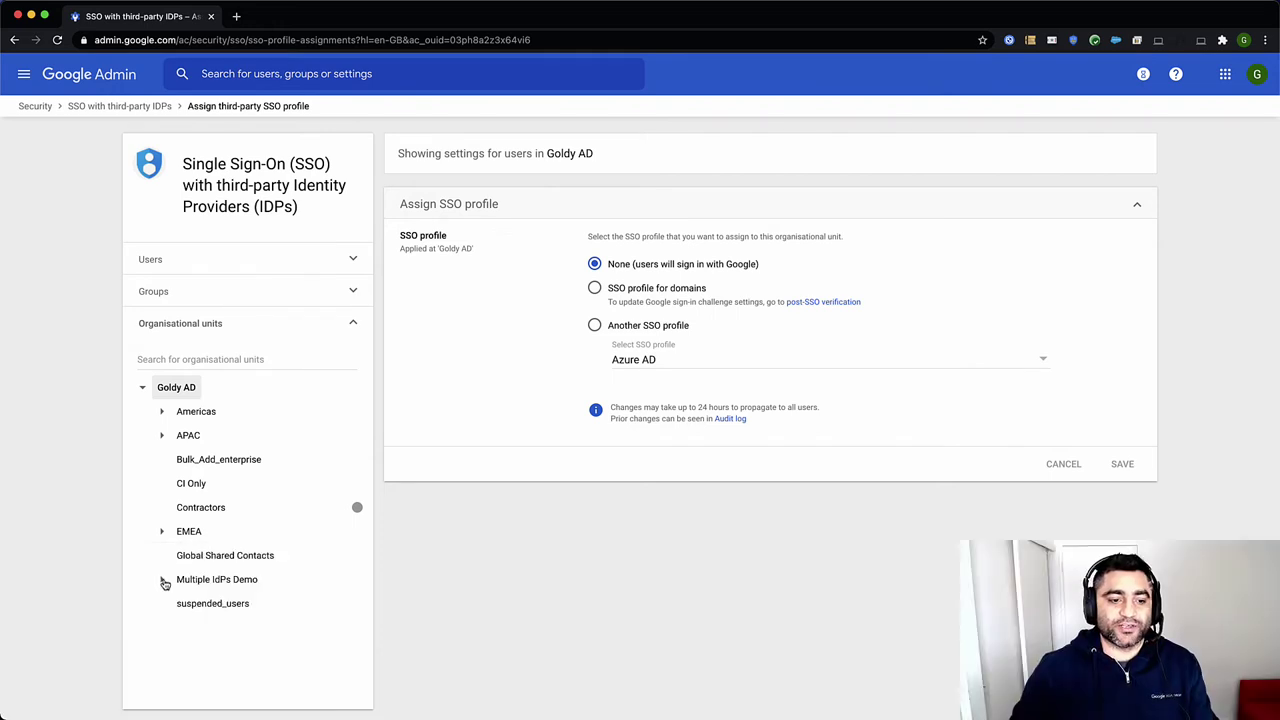
Expand Multiple IdPs Demo and review the ADFS, Azure AD and Okta units' SSO profiles
left_click(163, 581)
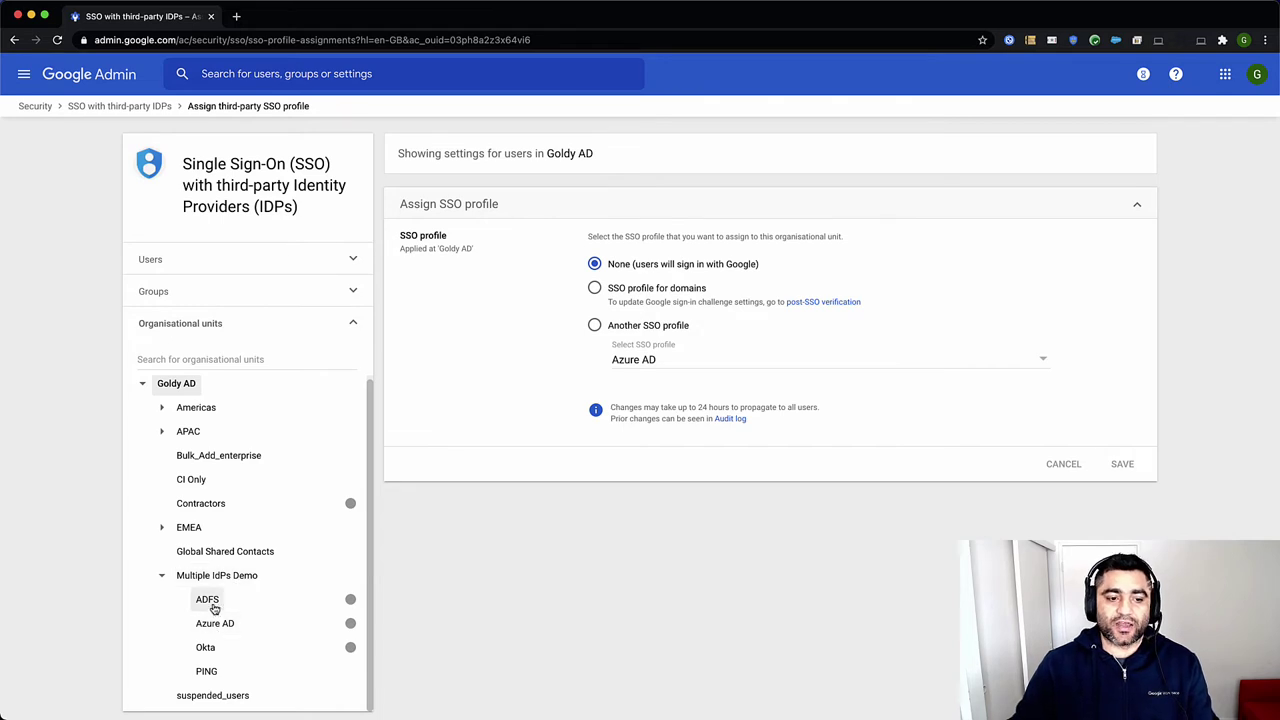
left_click(210, 602)
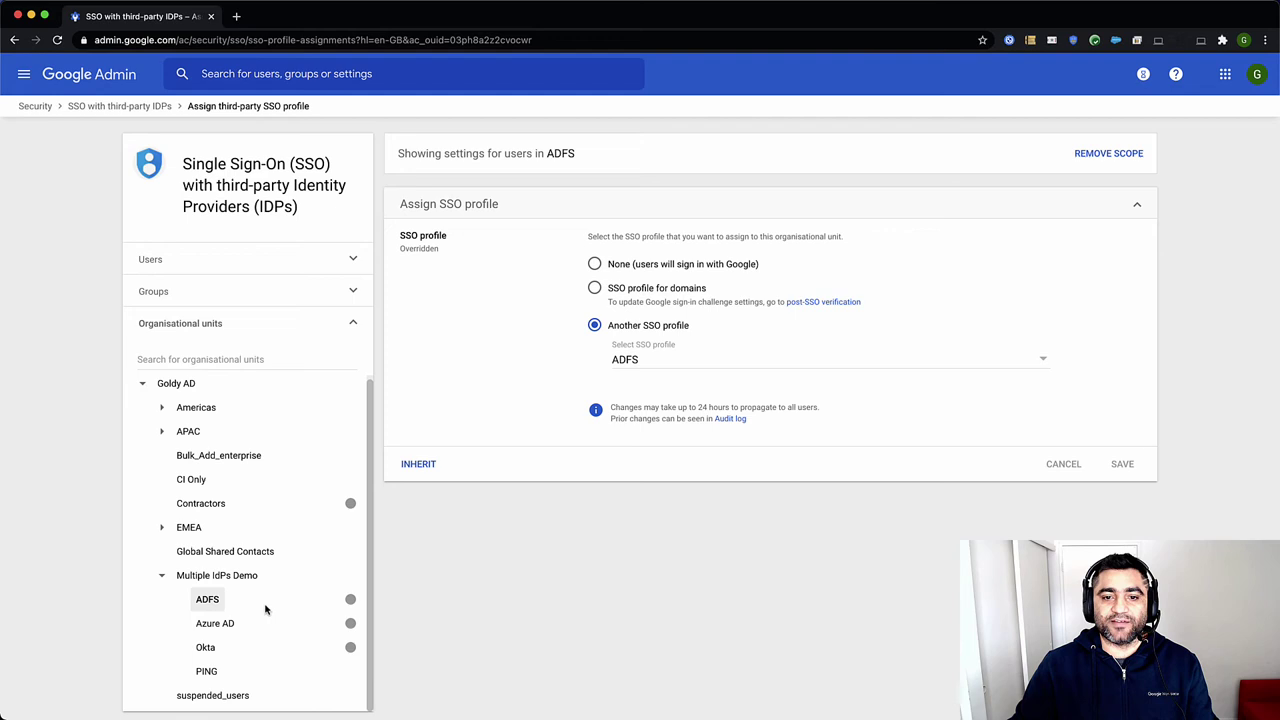
left_click(632, 361)
left_click(623, 365)
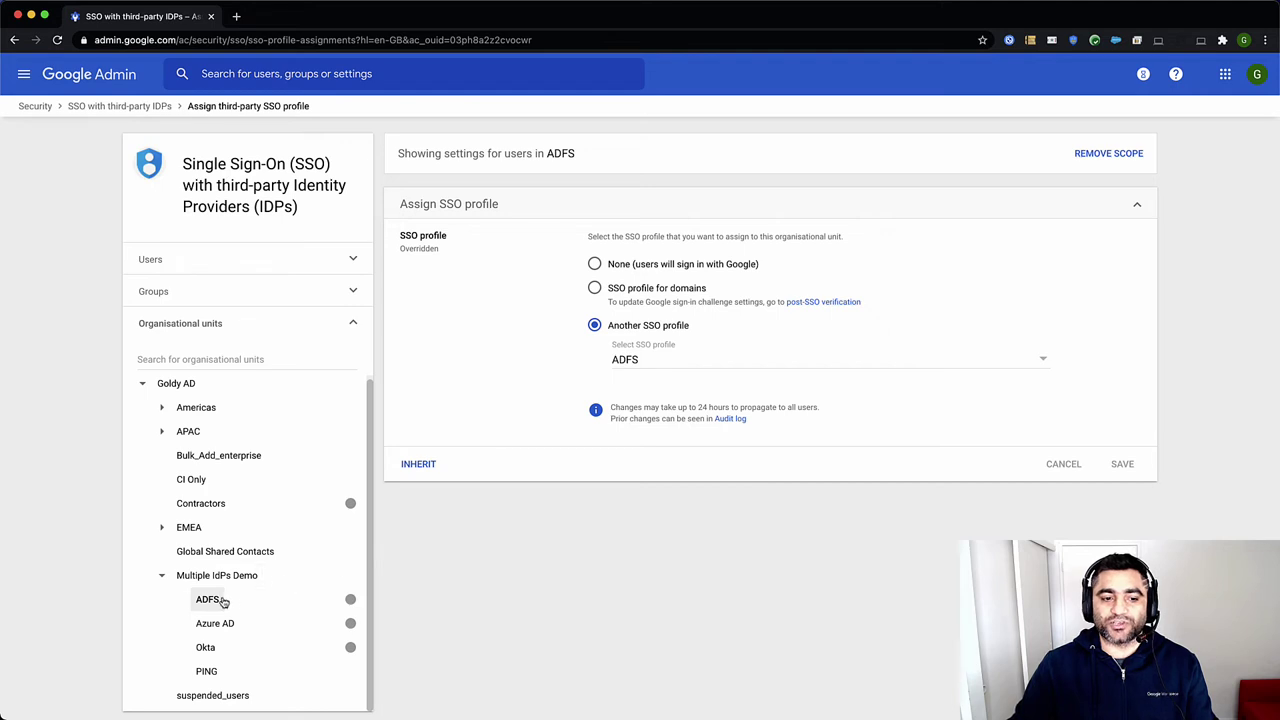
left_click(222, 630)
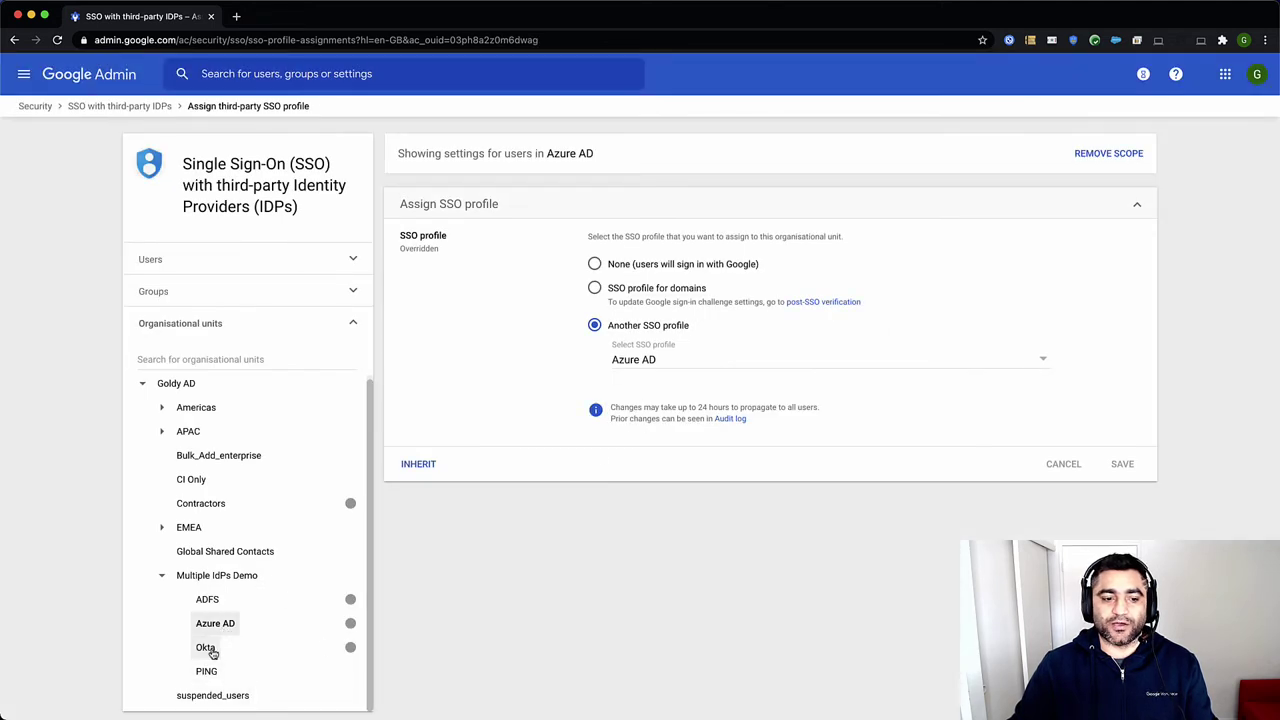
left_click(205, 647)
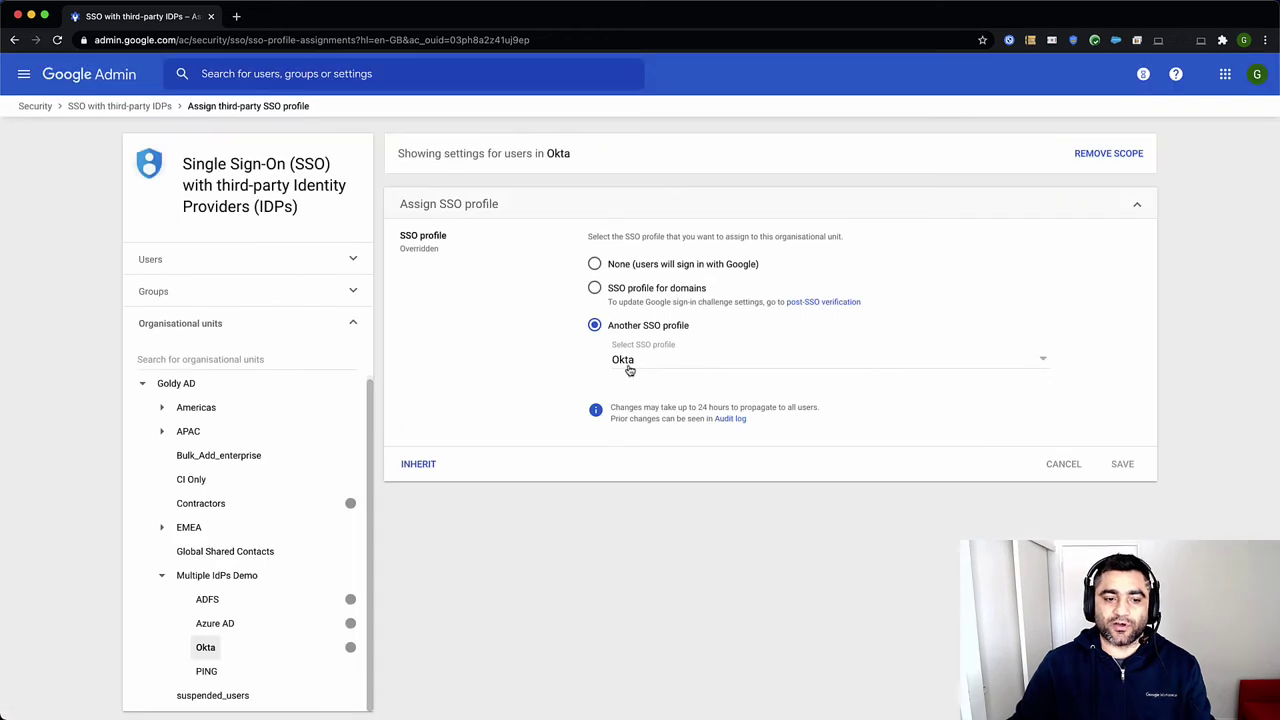
Recheck Goldy AD and each child unit's profile, then list groups for SSO assignment
left_click(186, 382)
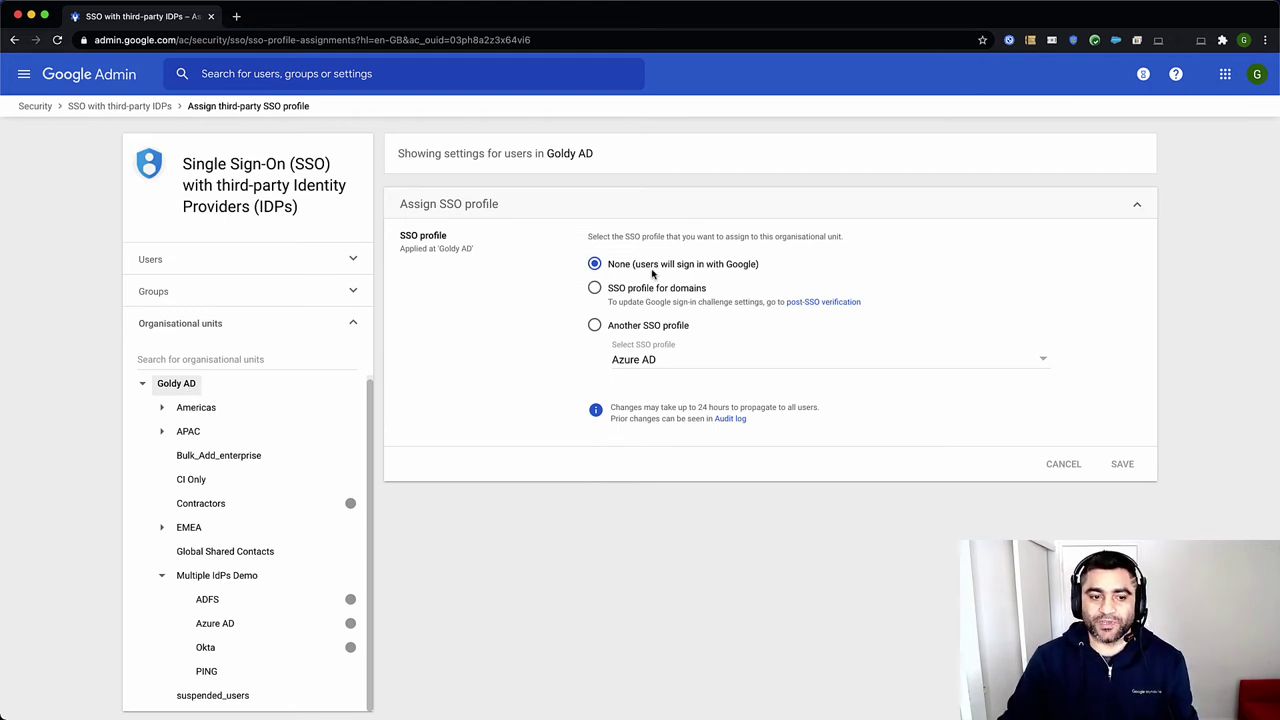
left_click(207, 600)
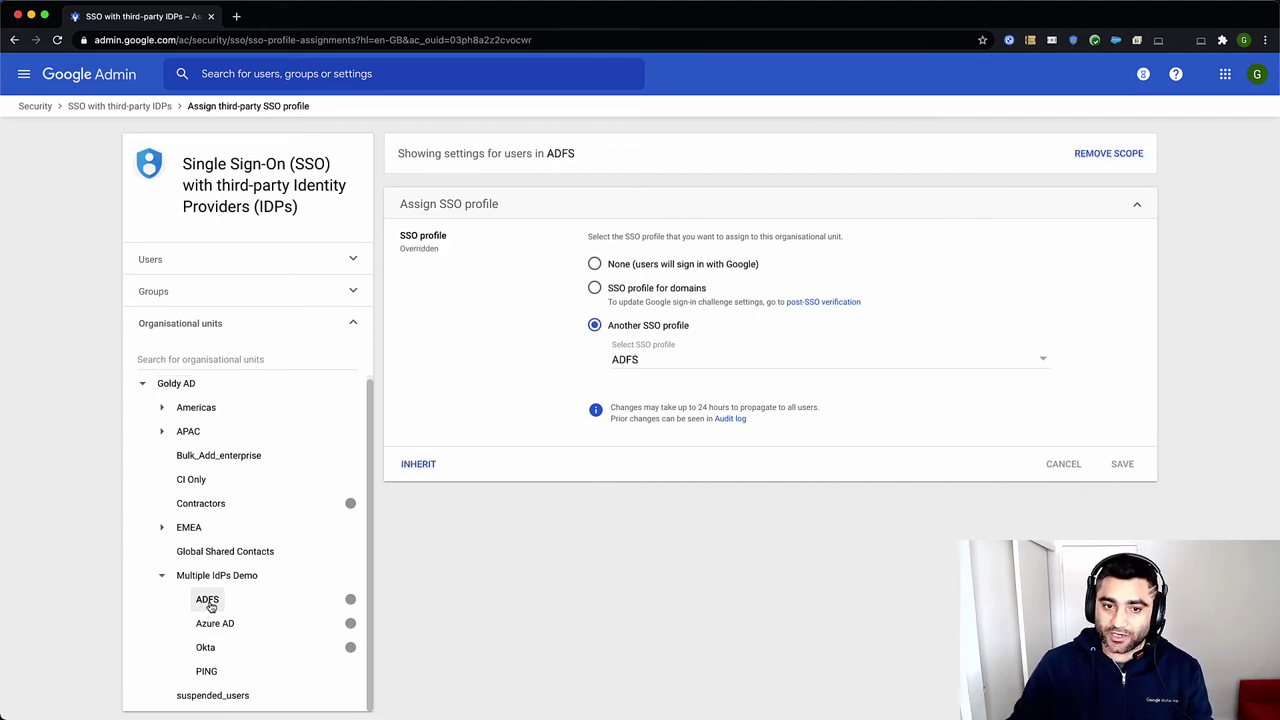
left_click(213, 622)
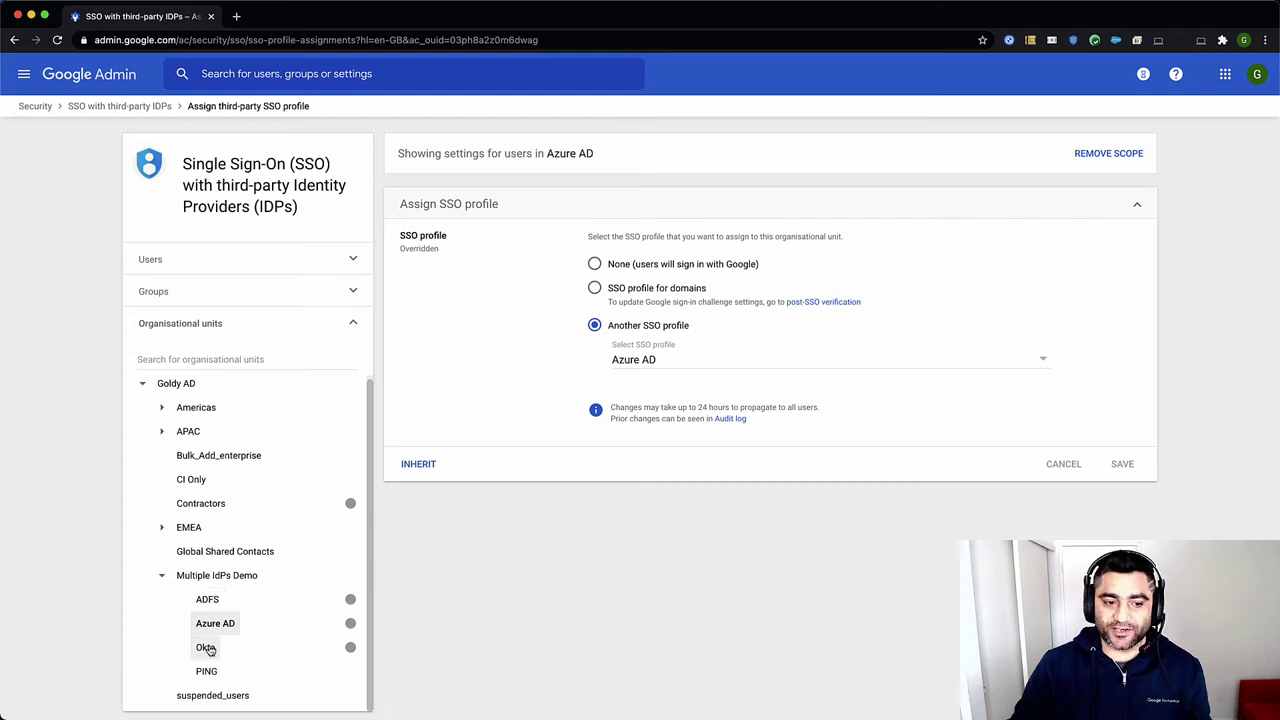
left_click(206, 648)
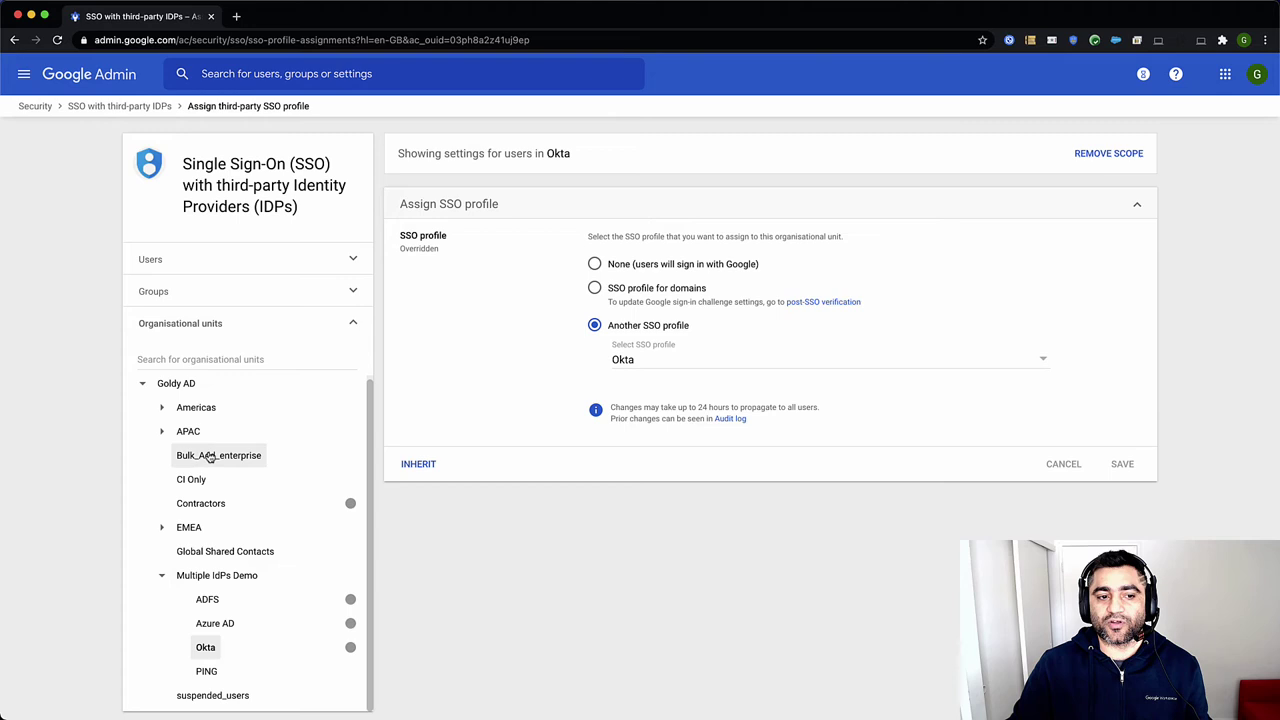
left_click(193, 385)
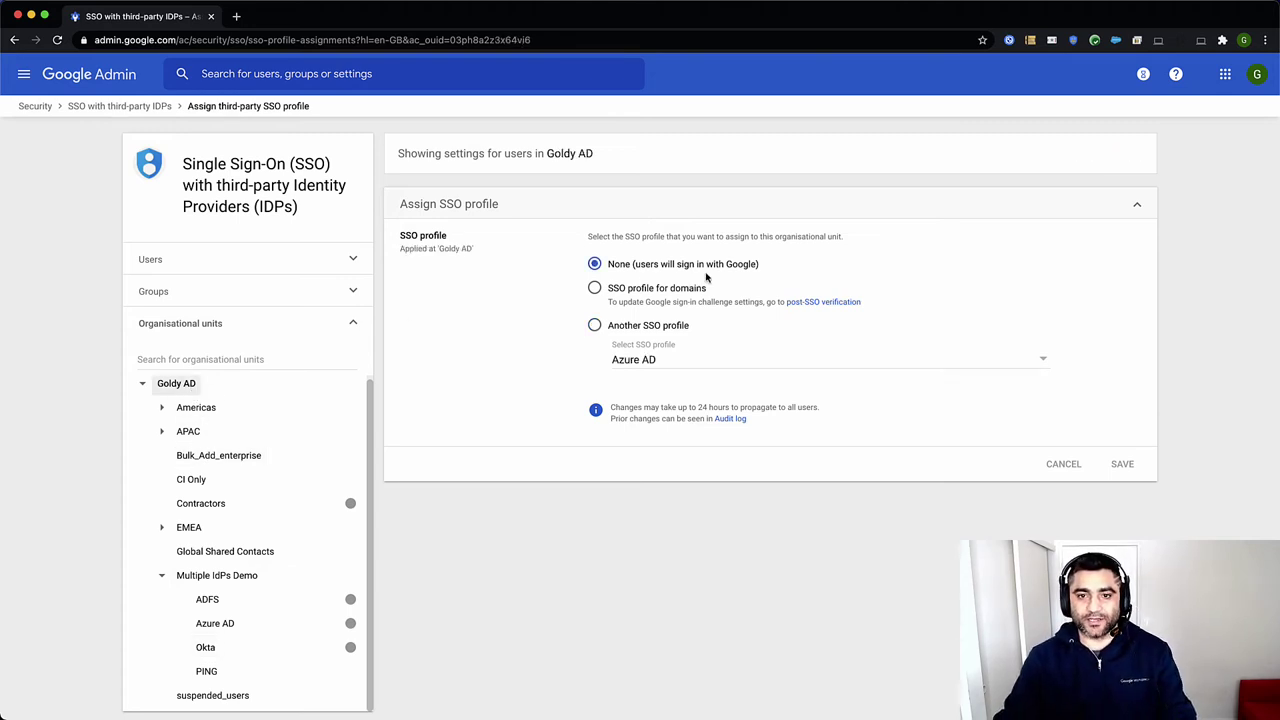
left_click(356, 291)
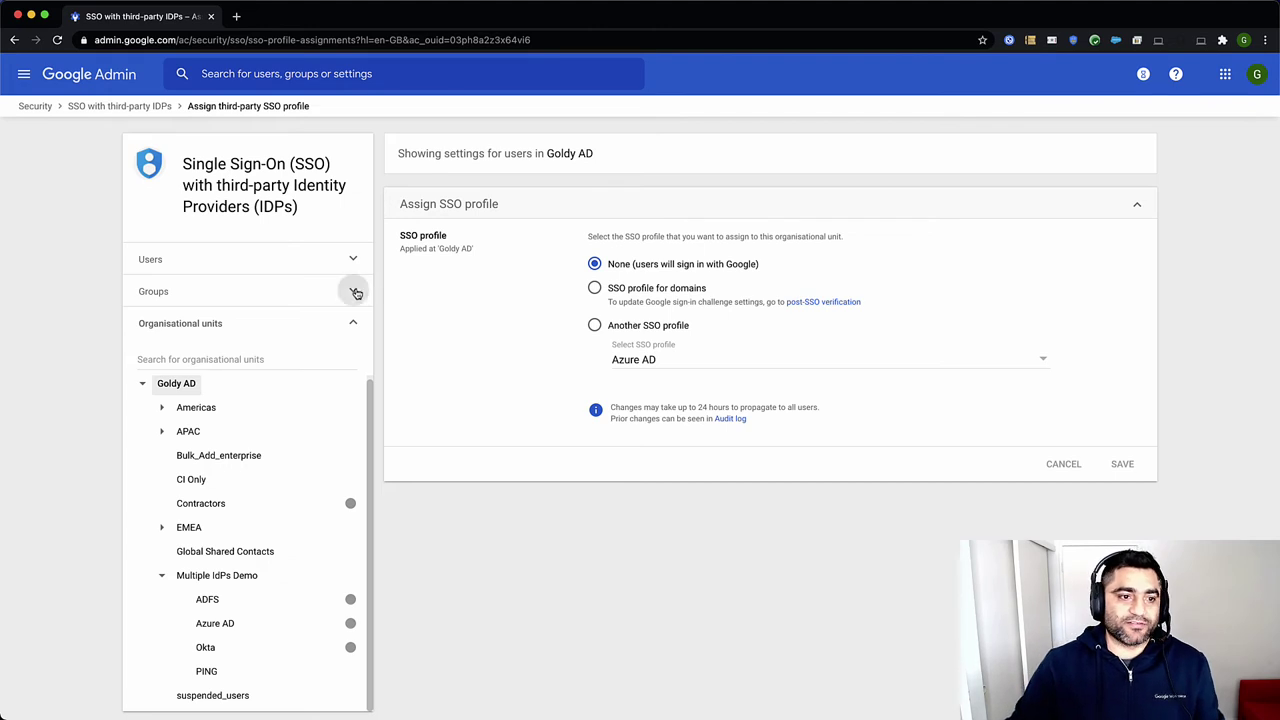
left_click(157, 330)
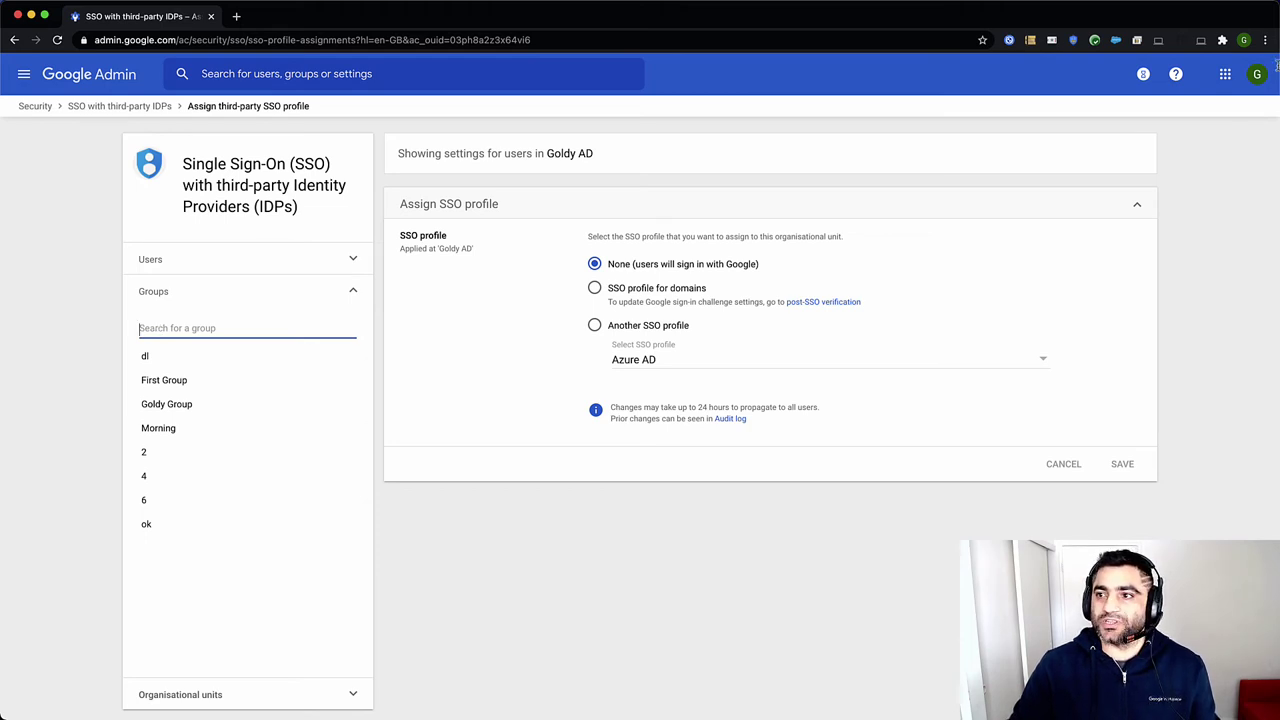
In an incognito window, open Google Drive and submit the ADFS test account address to trigger SSO
left_click(1265, 40)
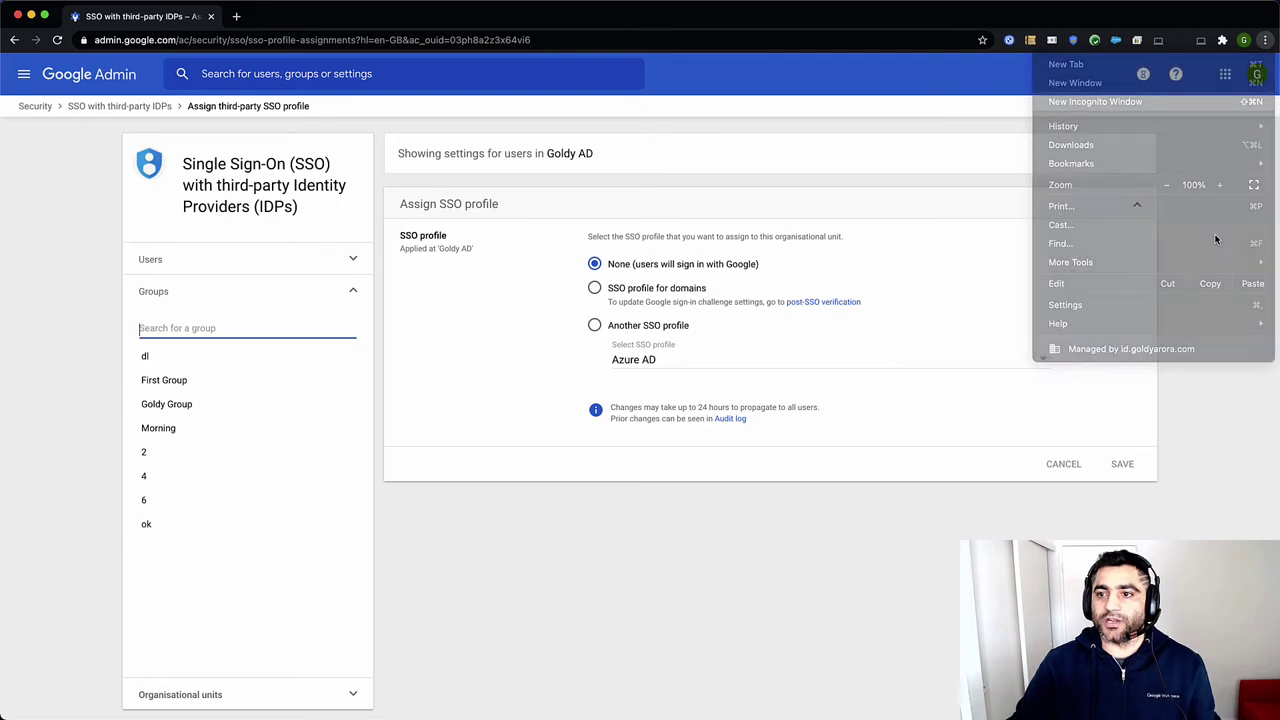
type("dr")
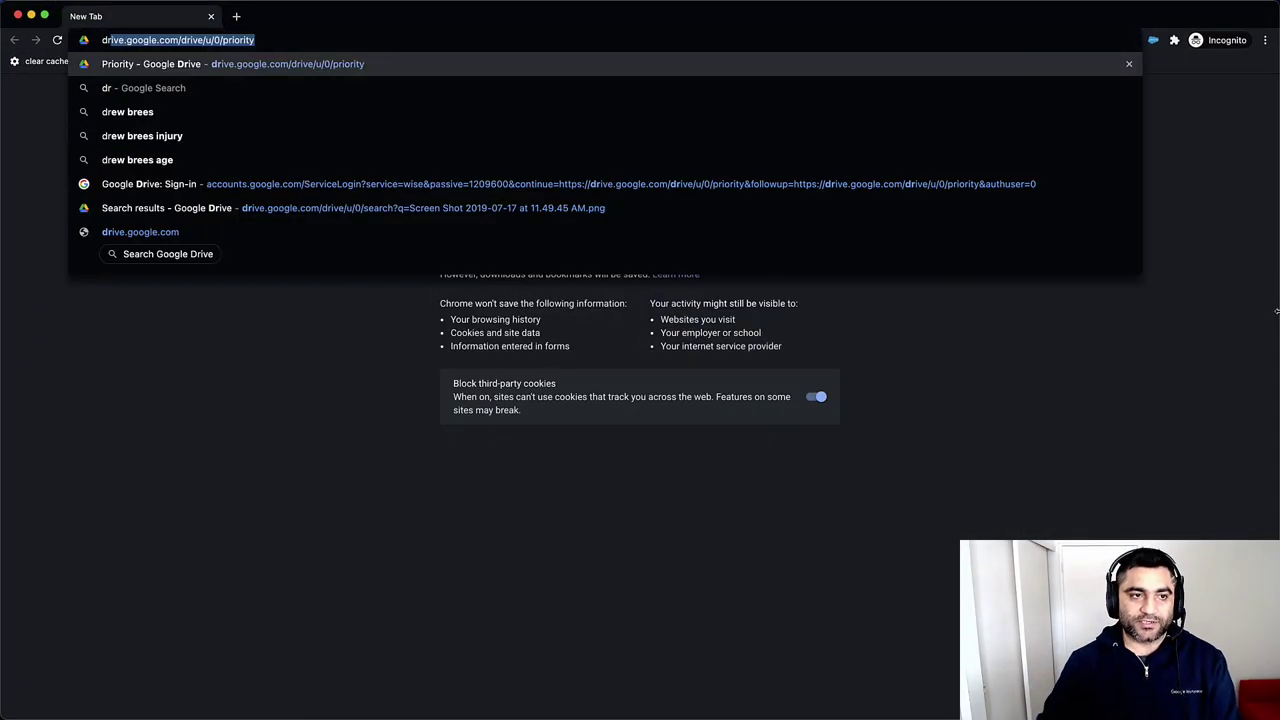
key("Return")
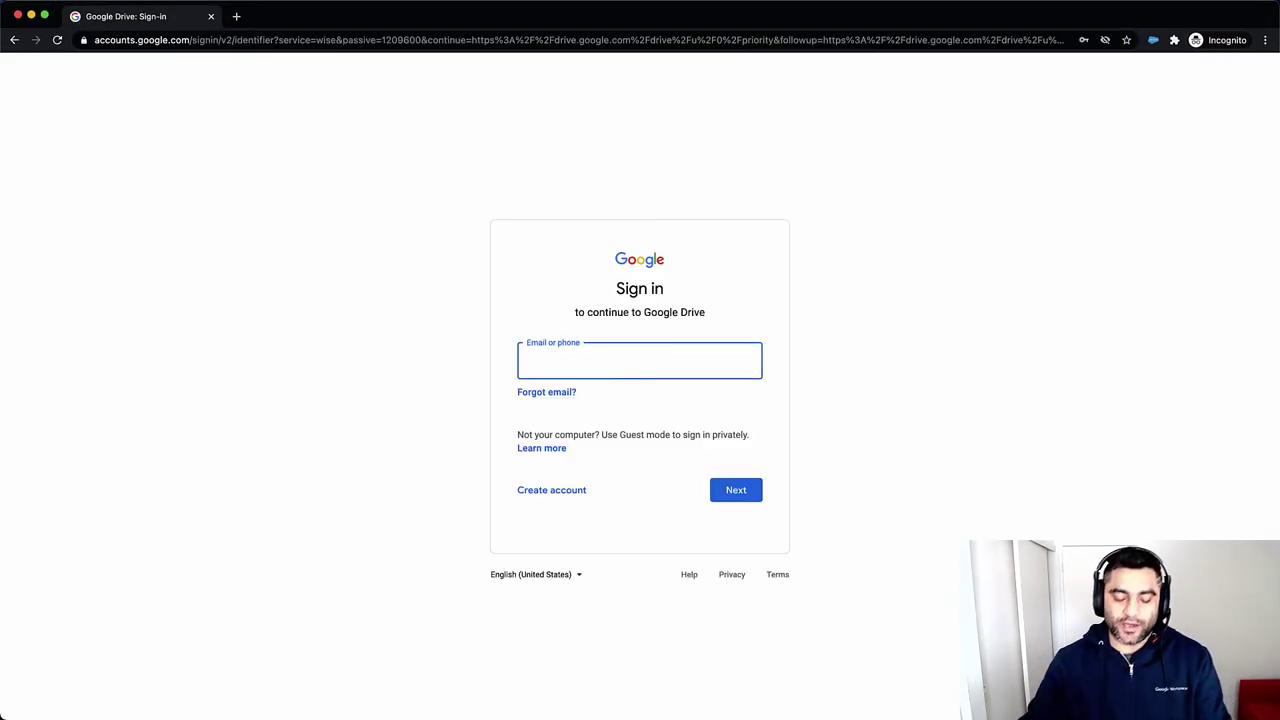
type("adfs")
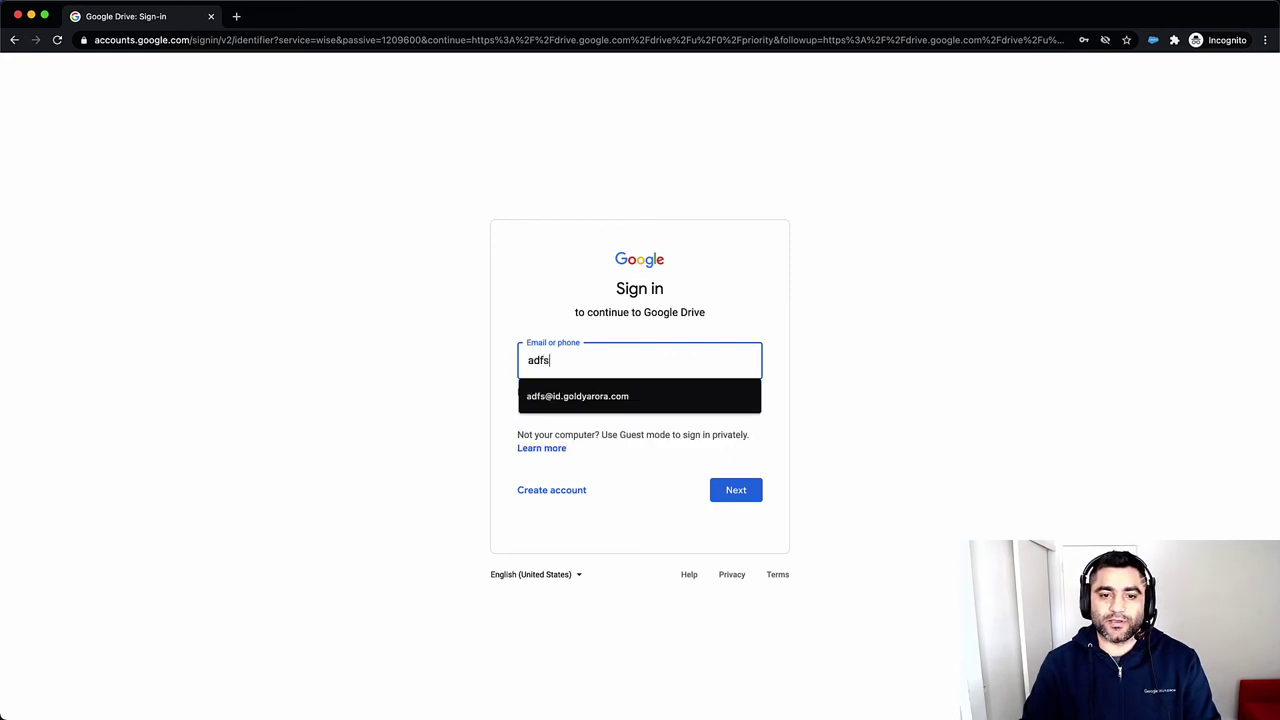
key("Down")
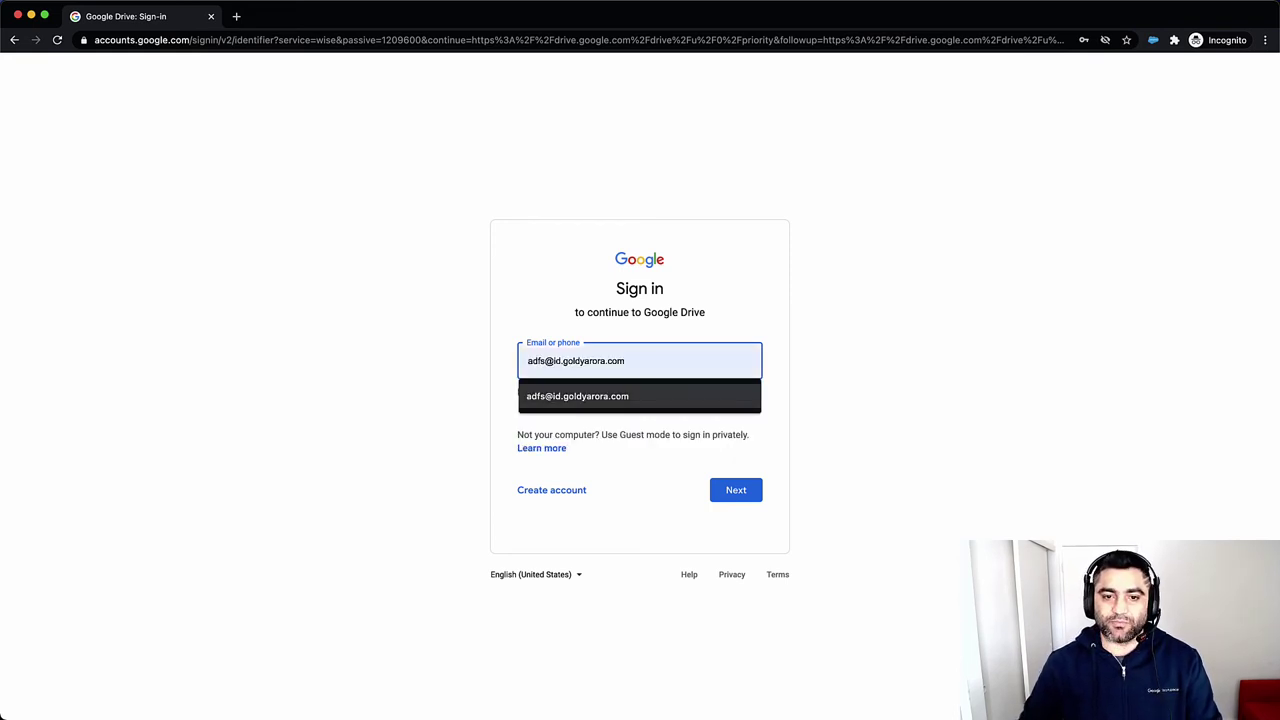
left_click(656, 398)
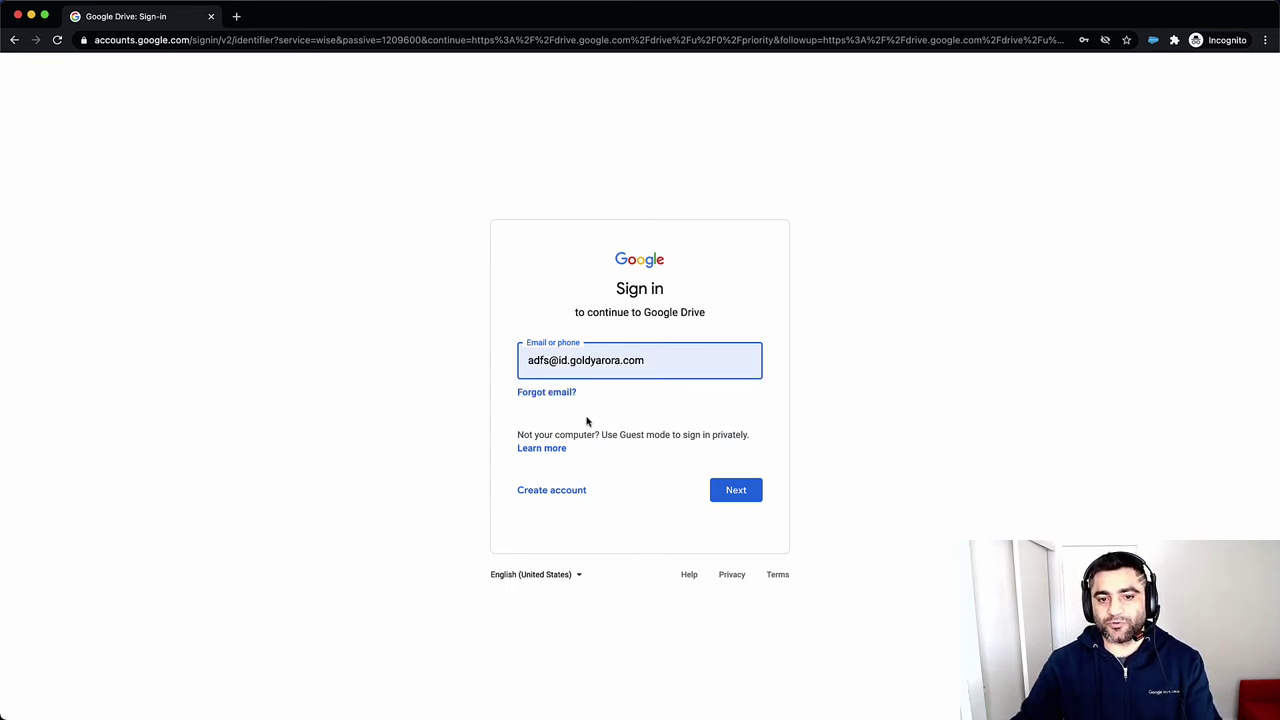
left_click(730, 495)
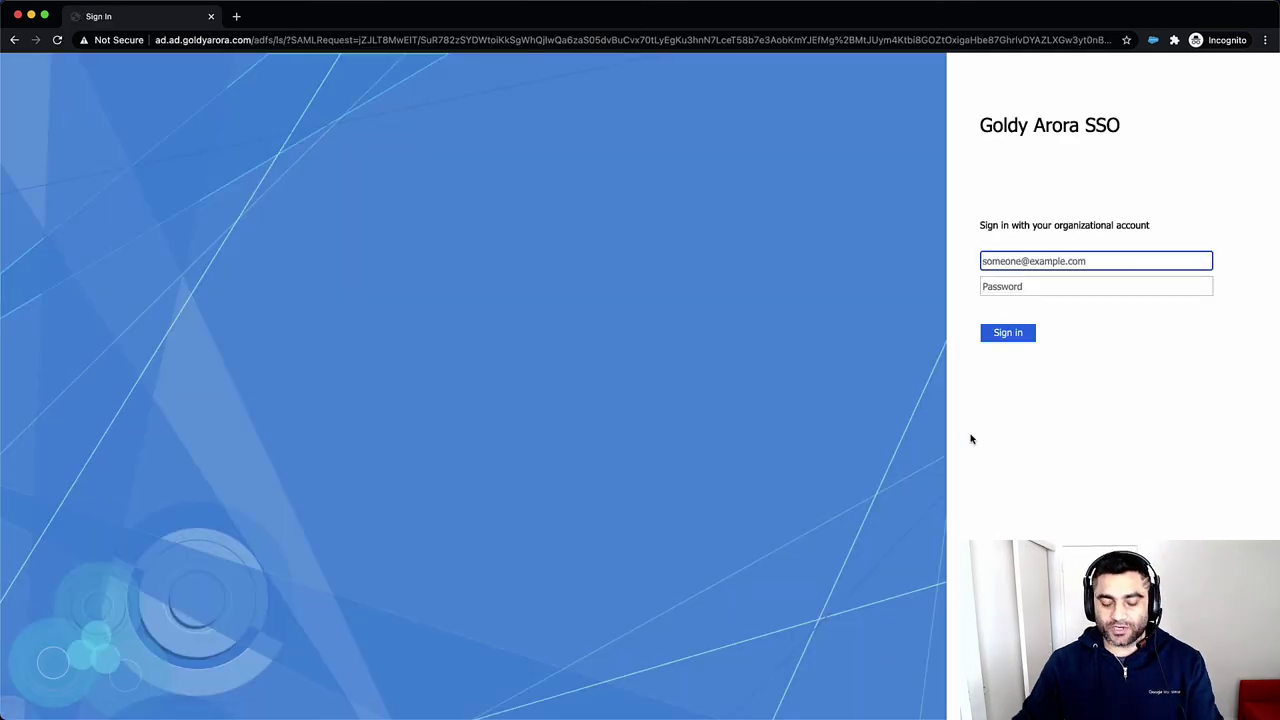
Sign in on the ADFS page with the test username and password, then check the signed-in account
type("AD1")
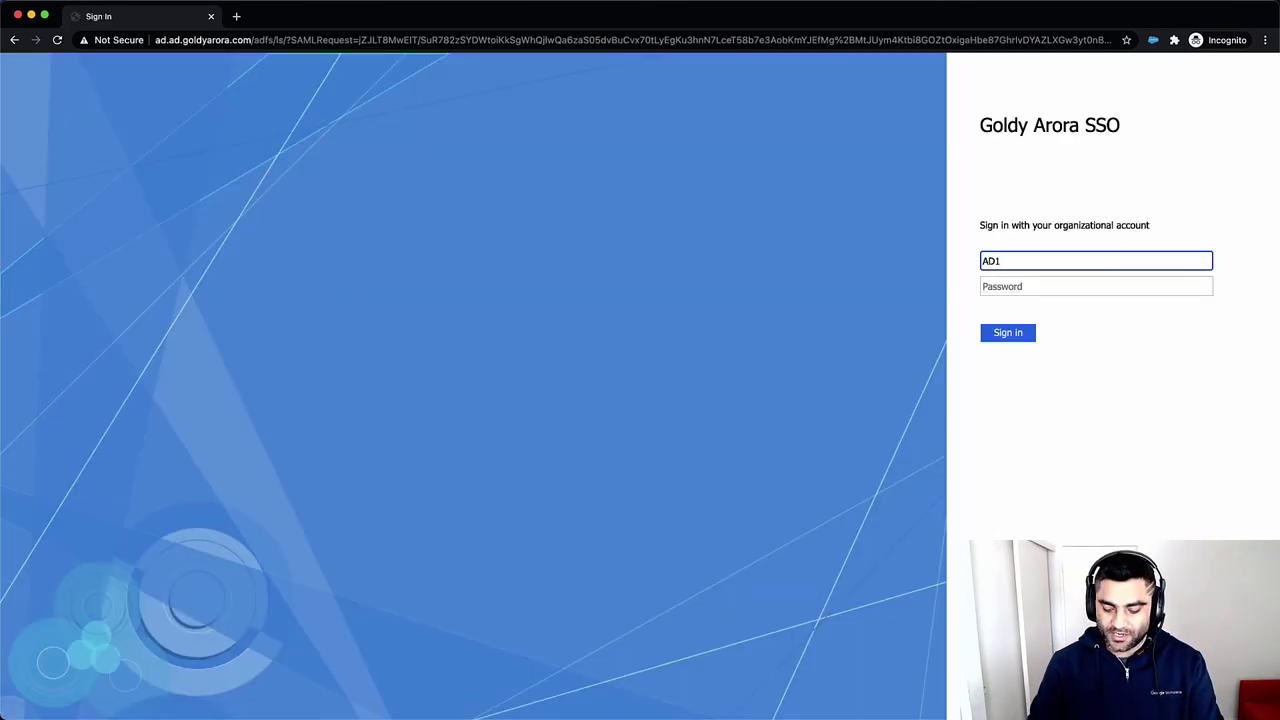
type("\\adfs")
key("Tab")
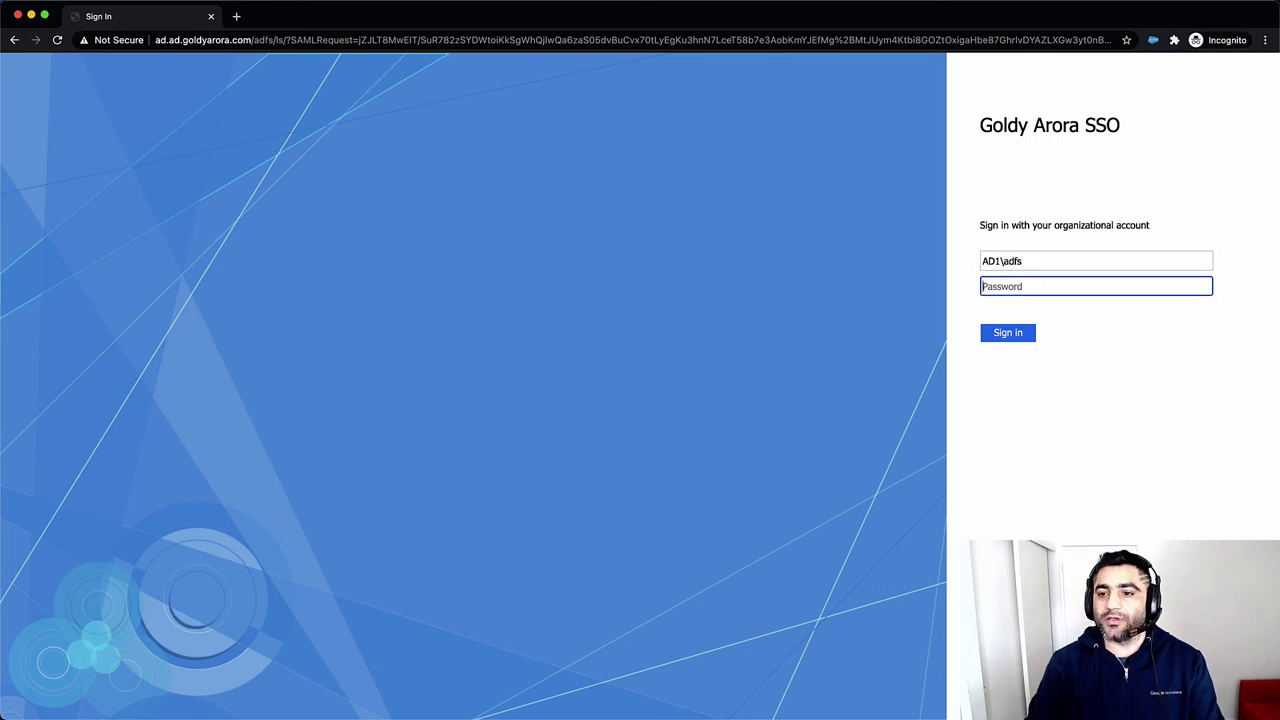
type("•••••••")
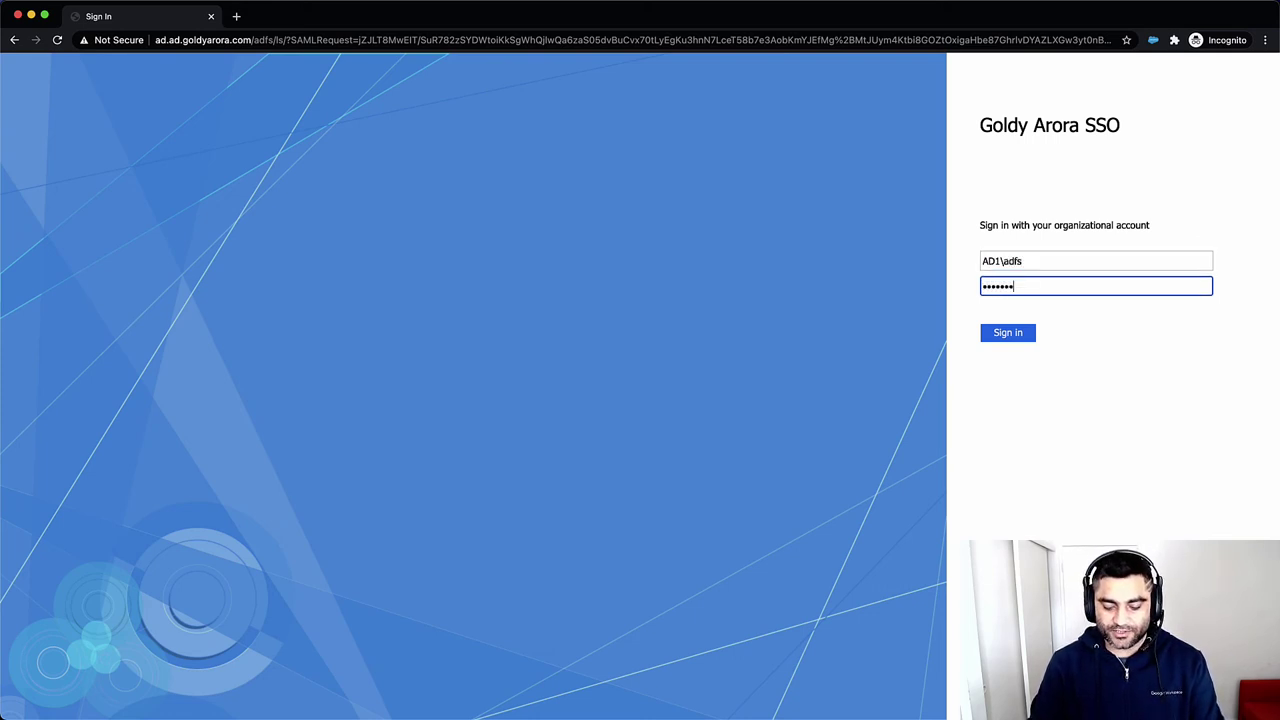
type("••")
key("Return")
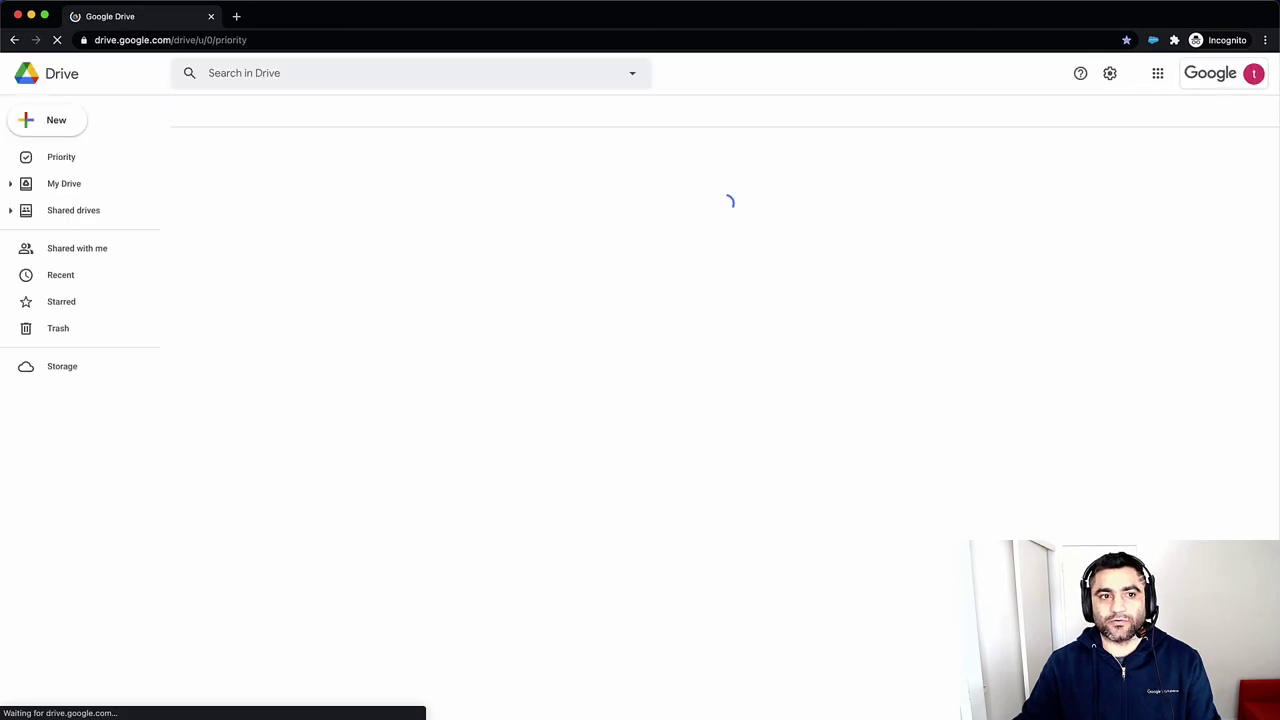
left_click(1221, 80)
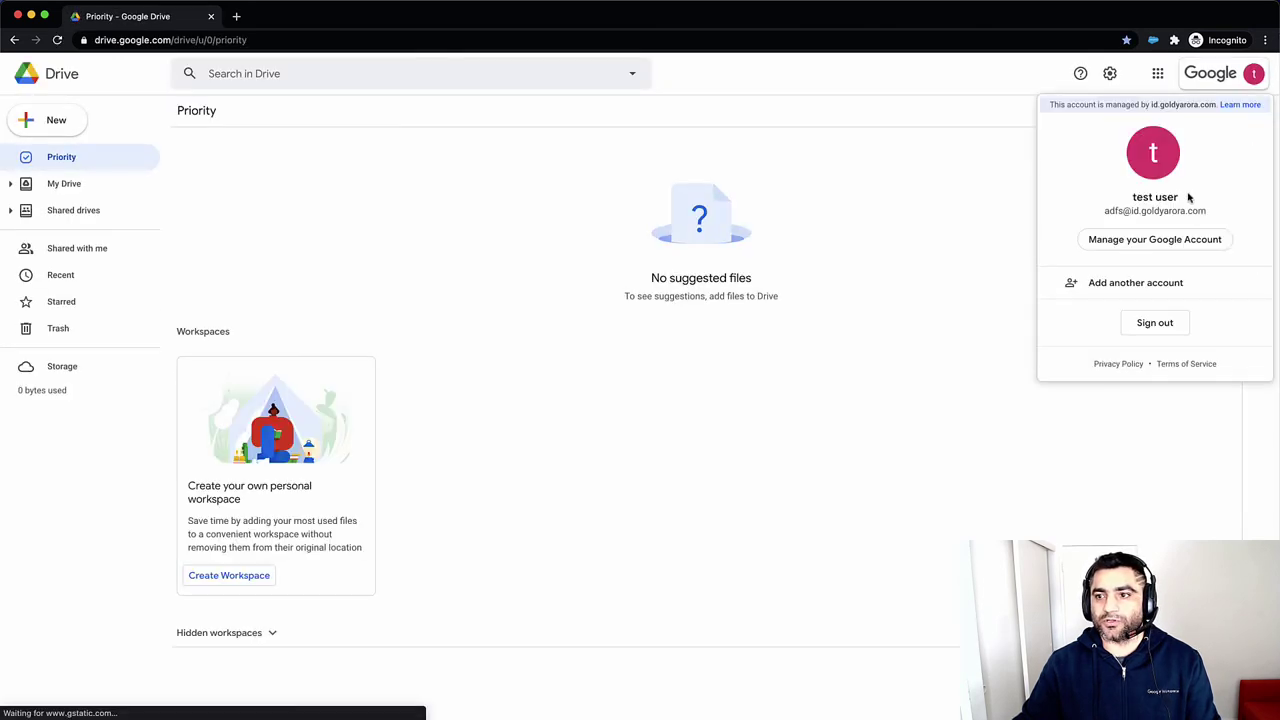
double_click(1162, 210)
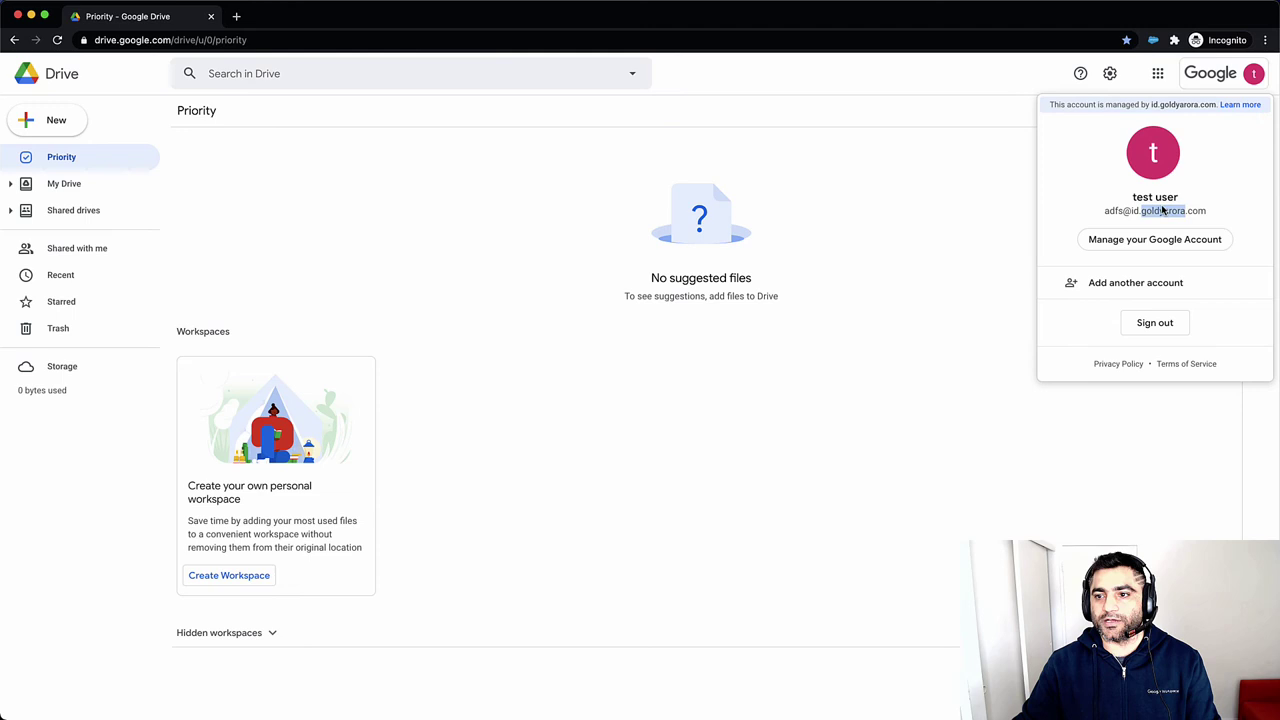
Sign out of the ADFS account, reopen Google Drive and submit the Azure test account e-mail
left_click(1154, 318)
left_click(683, 40)
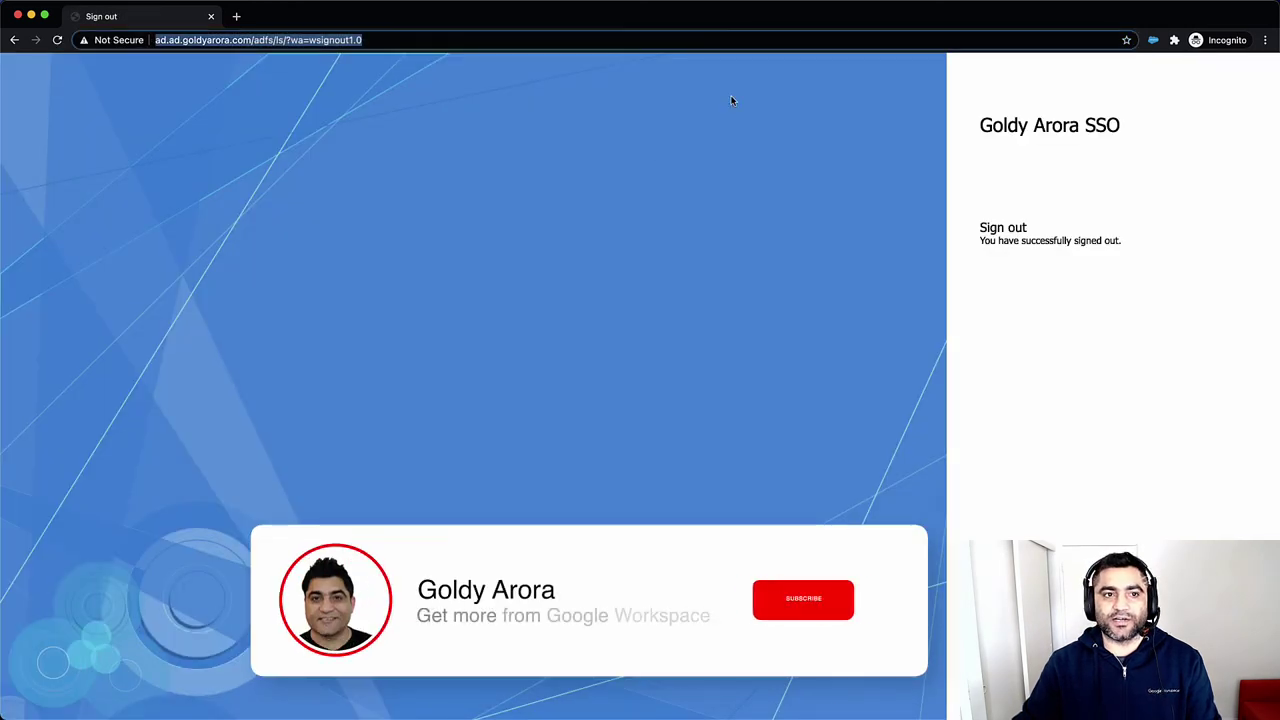
type("dri")
key("Return")
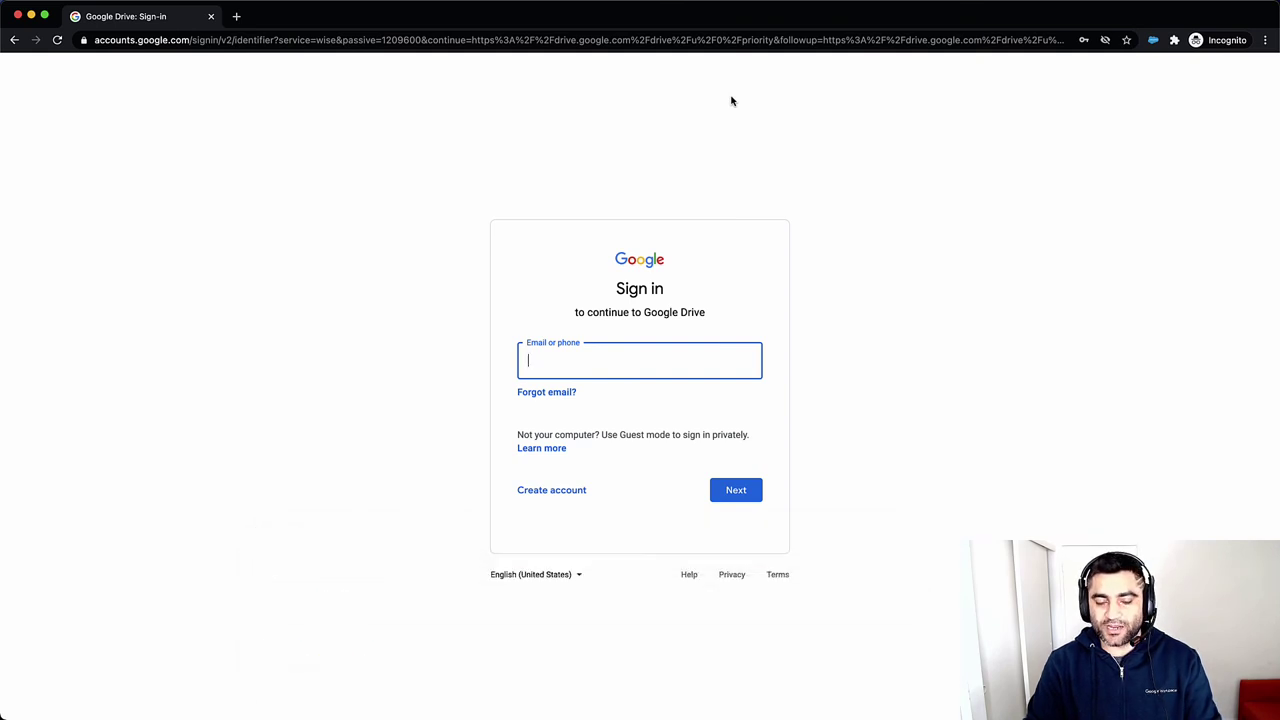
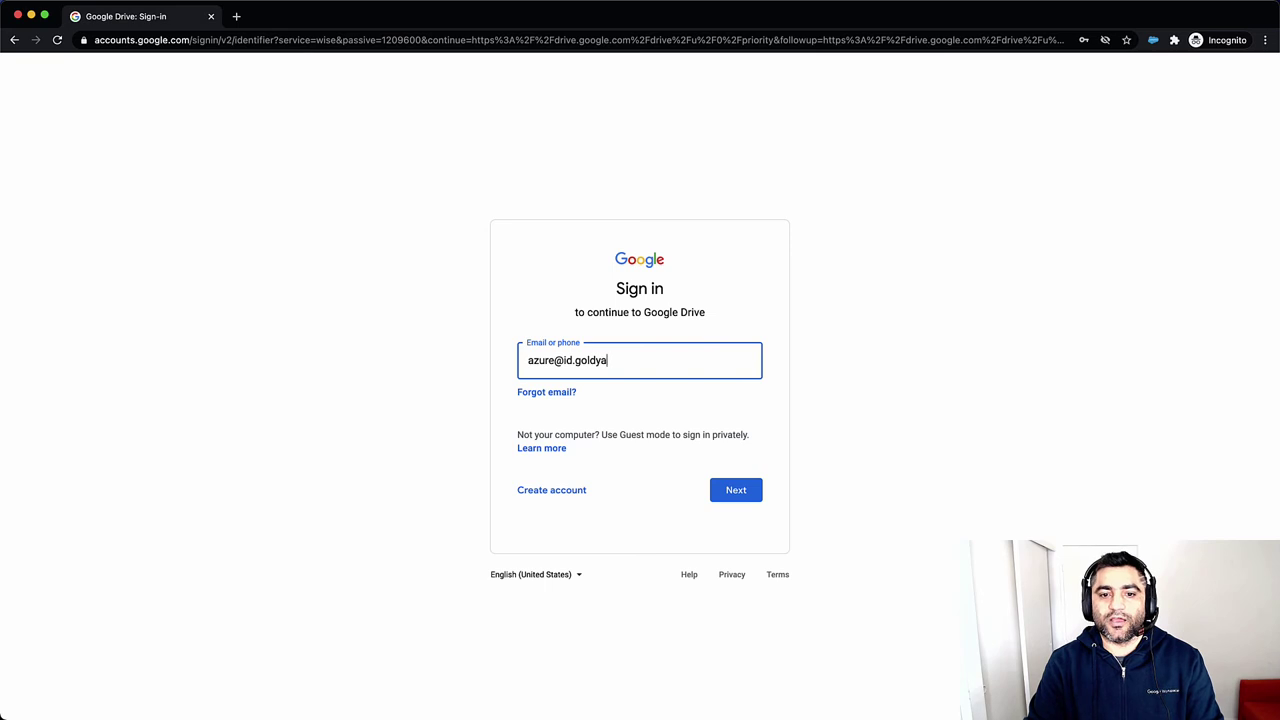
key("Return")
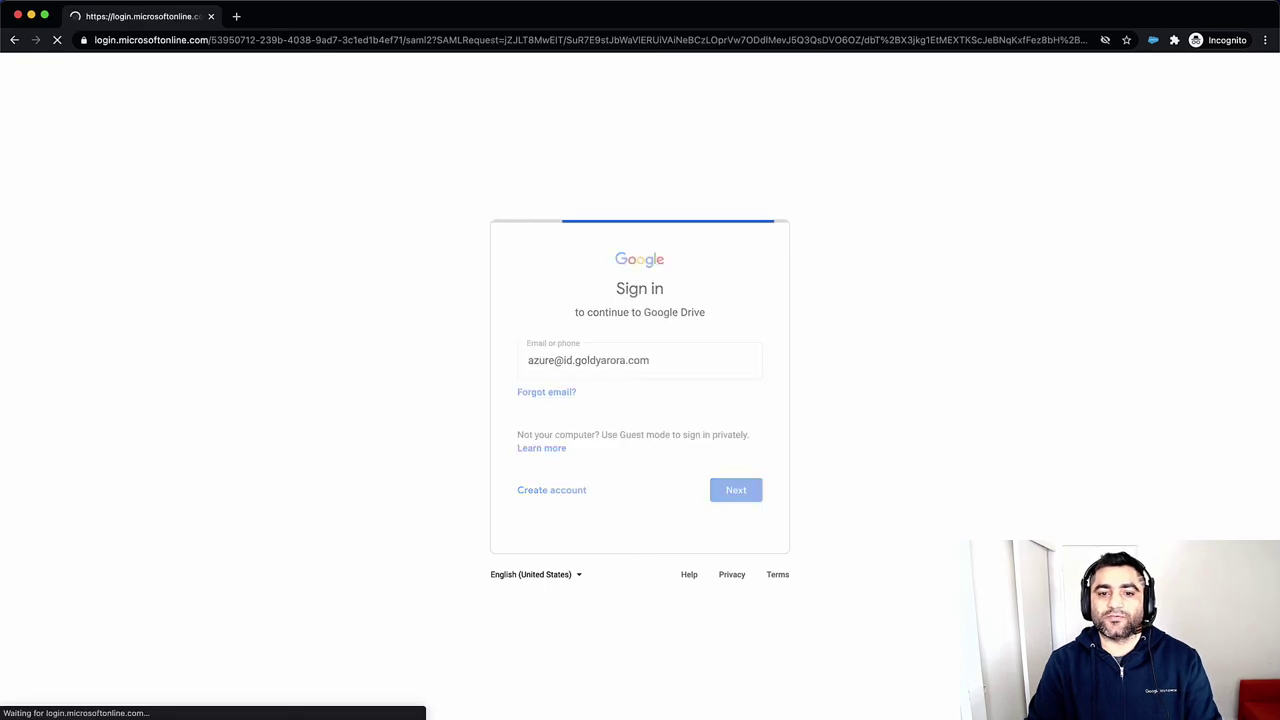
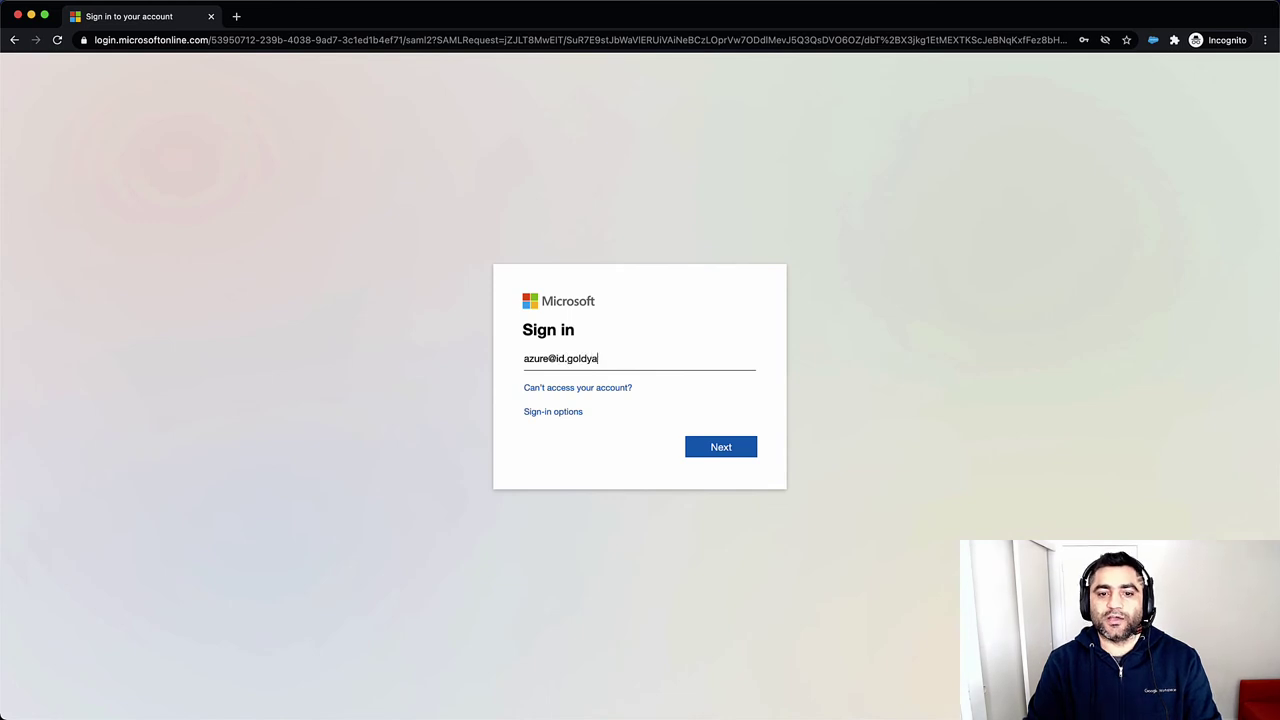
Complete Microsoft sign-in with the account e-mail, password and Stay signed in, then check the Drive account
key("Return")
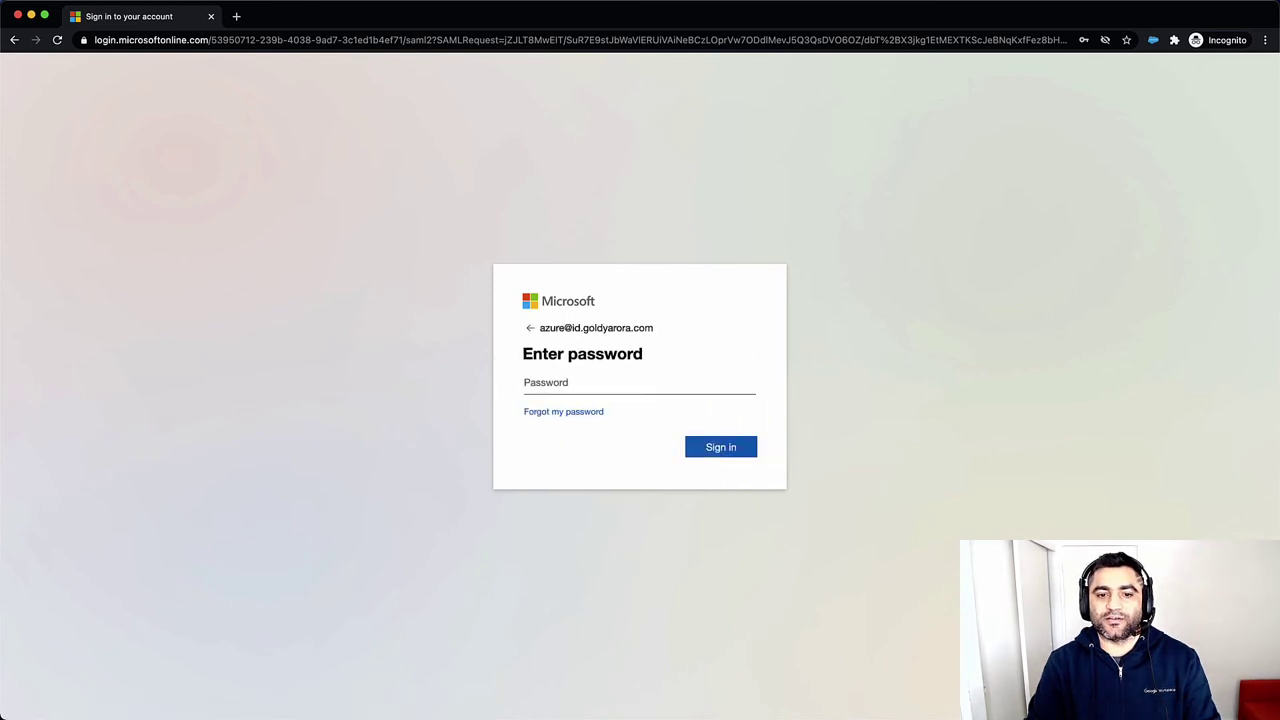
type("•••••••••")
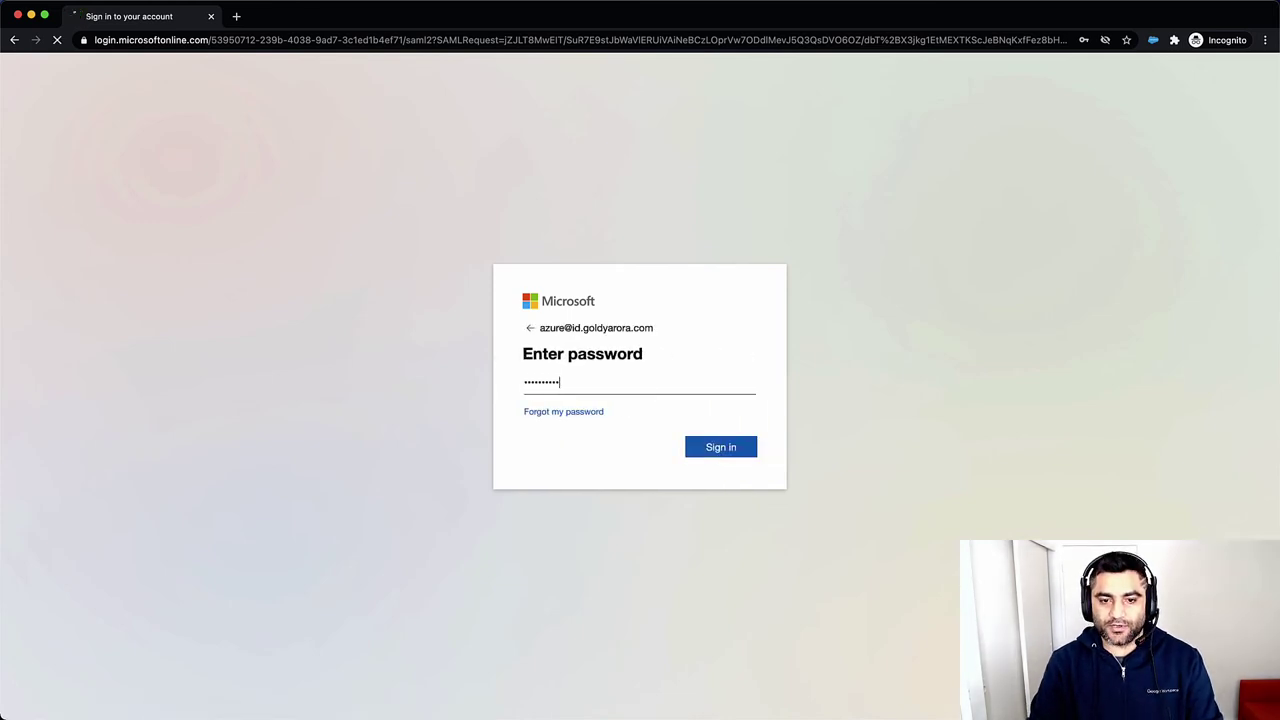
key("Return")
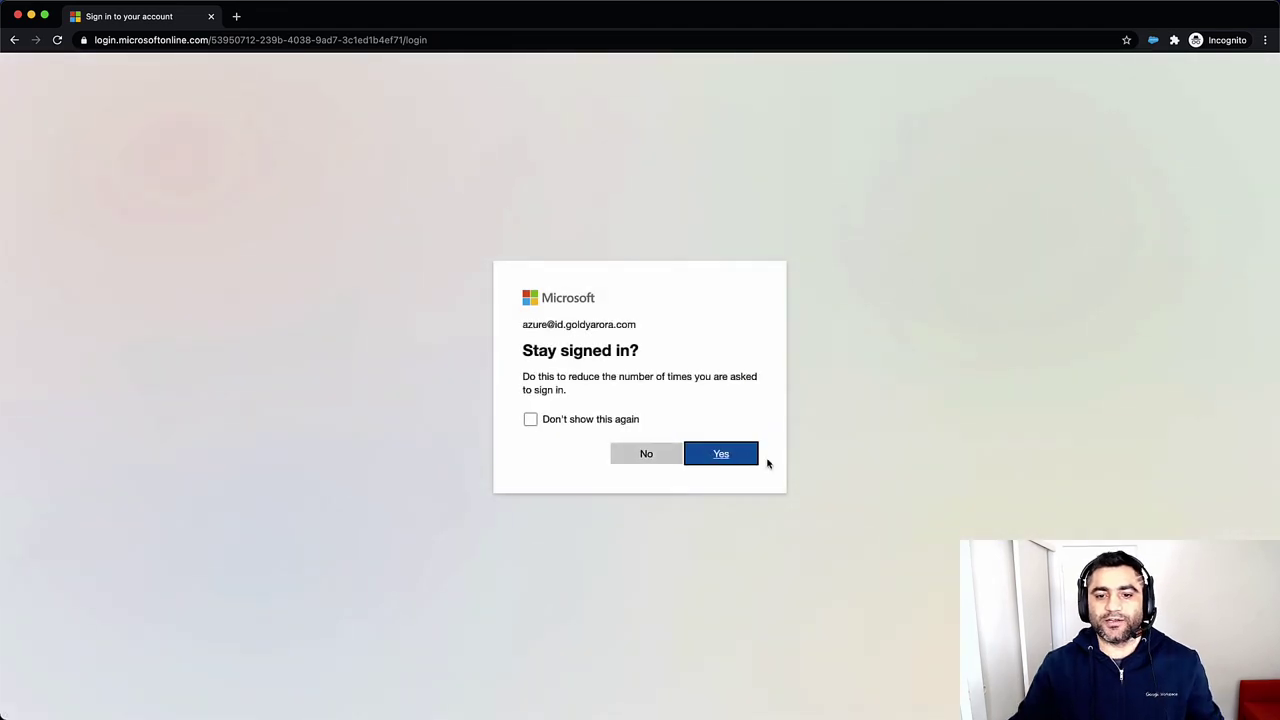
left_click(736, 455)
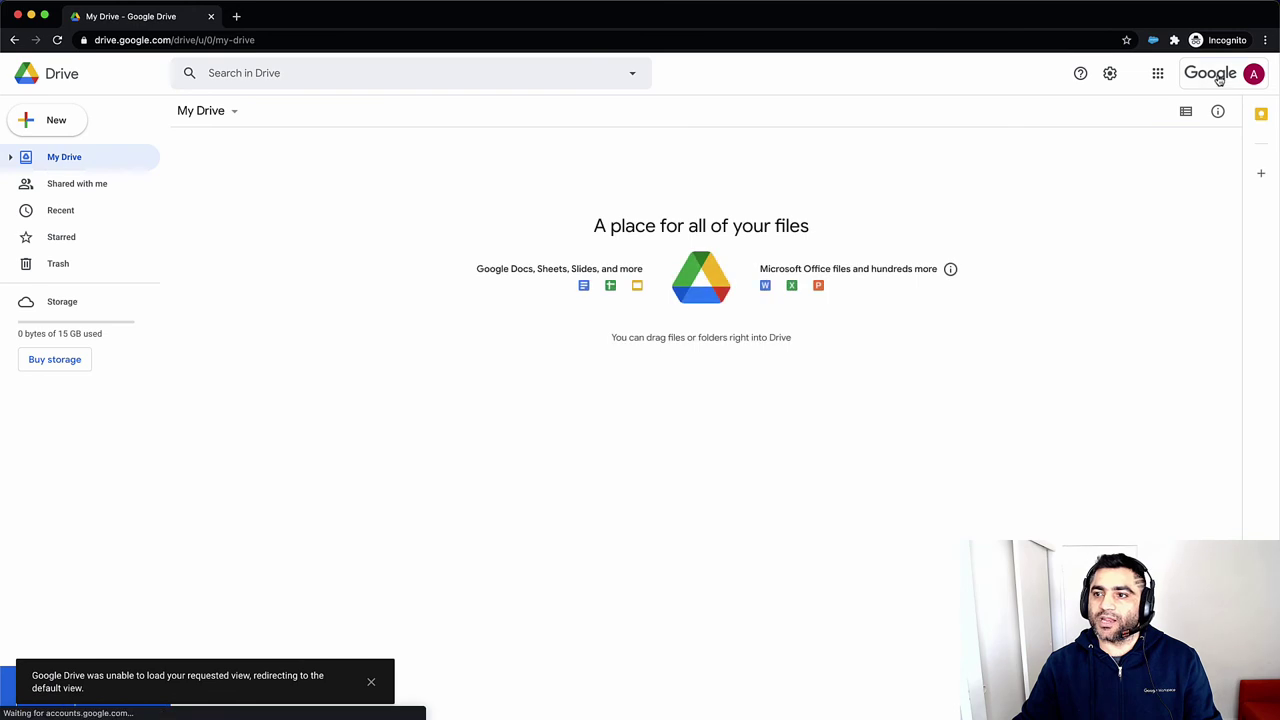
left_click(1219, 78)
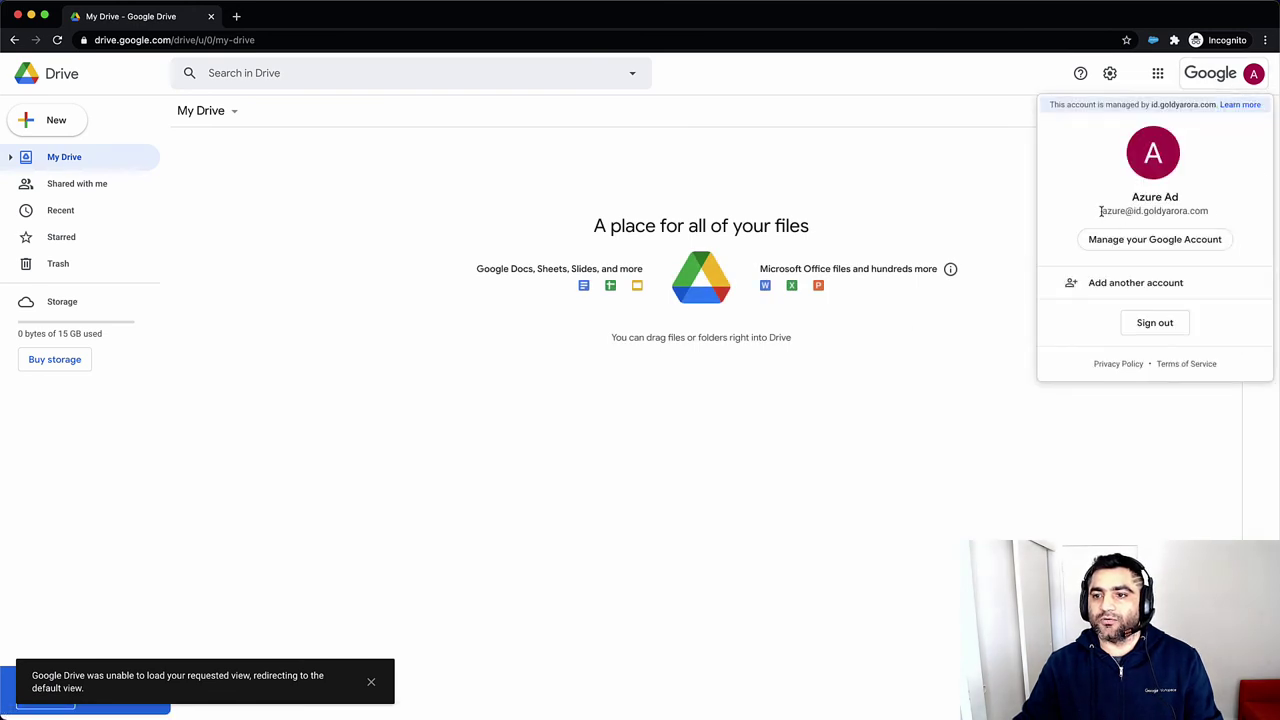
Sign out of the Azure account, reopen Google Drive and choose the saved okta address
left_click(1160, 322)
left_click(608, 41)
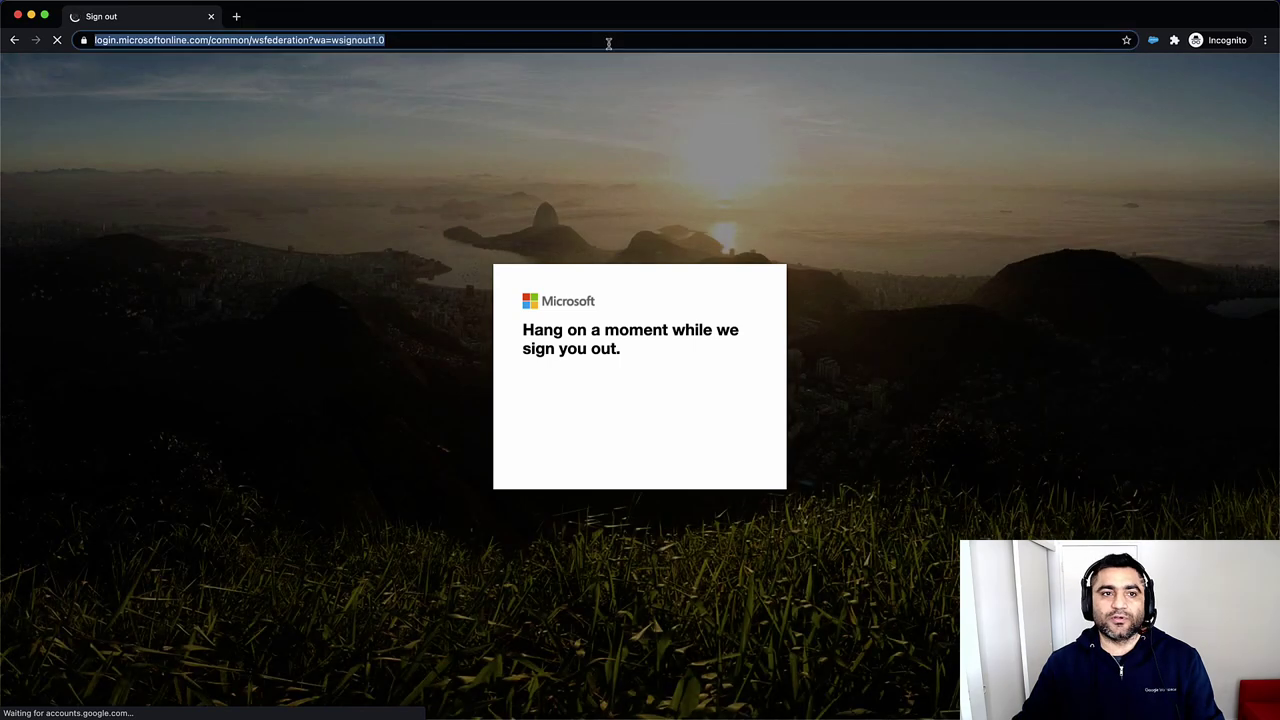
type("d")
key("Return")
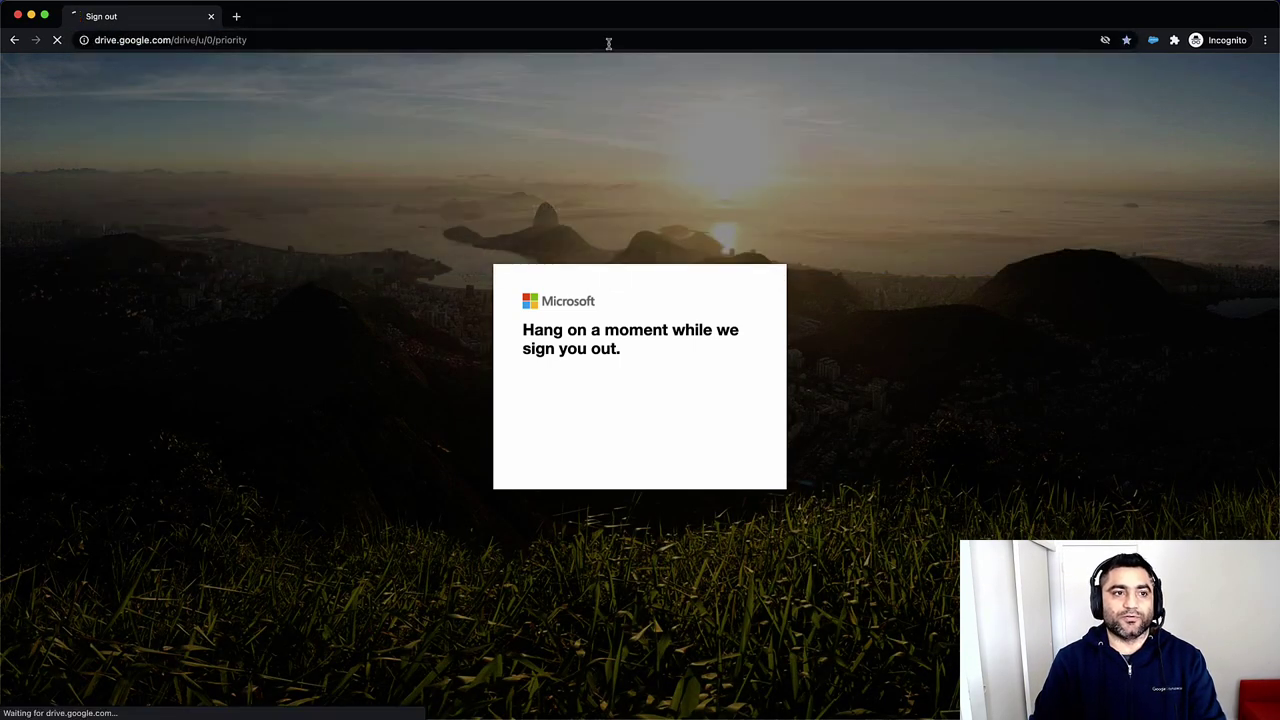
type("okta")
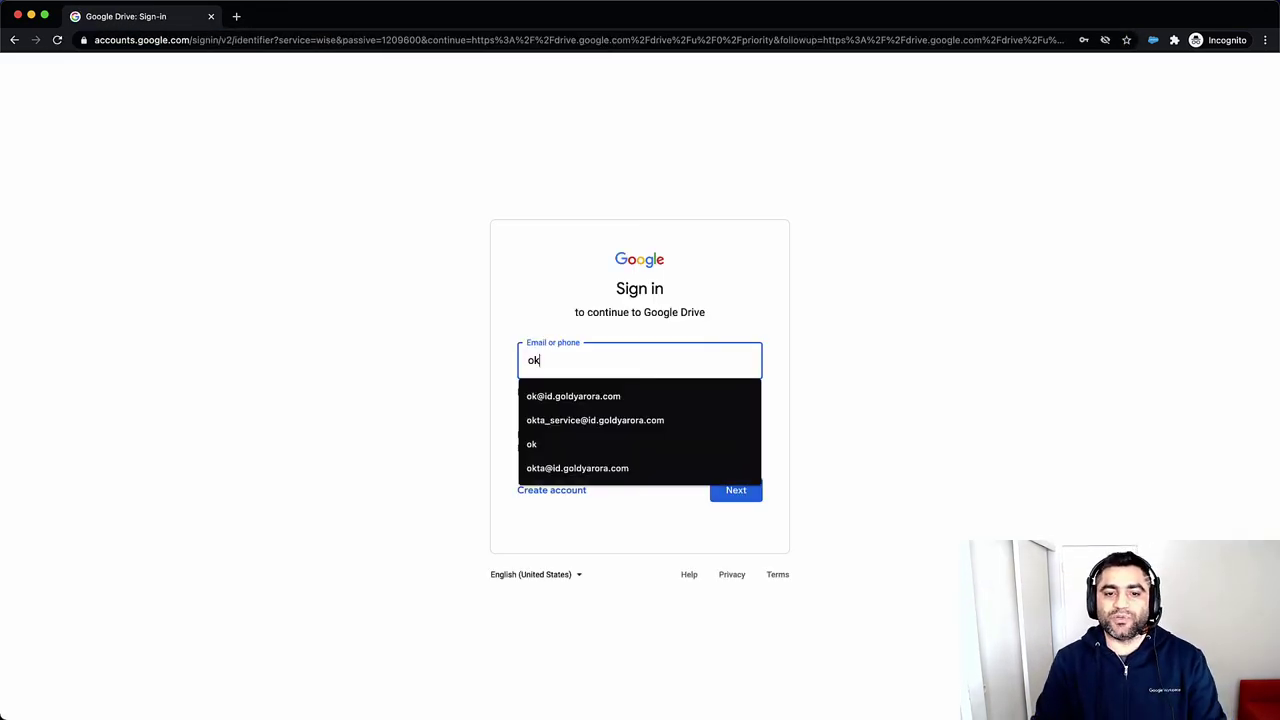
key("Down")
key("Down")
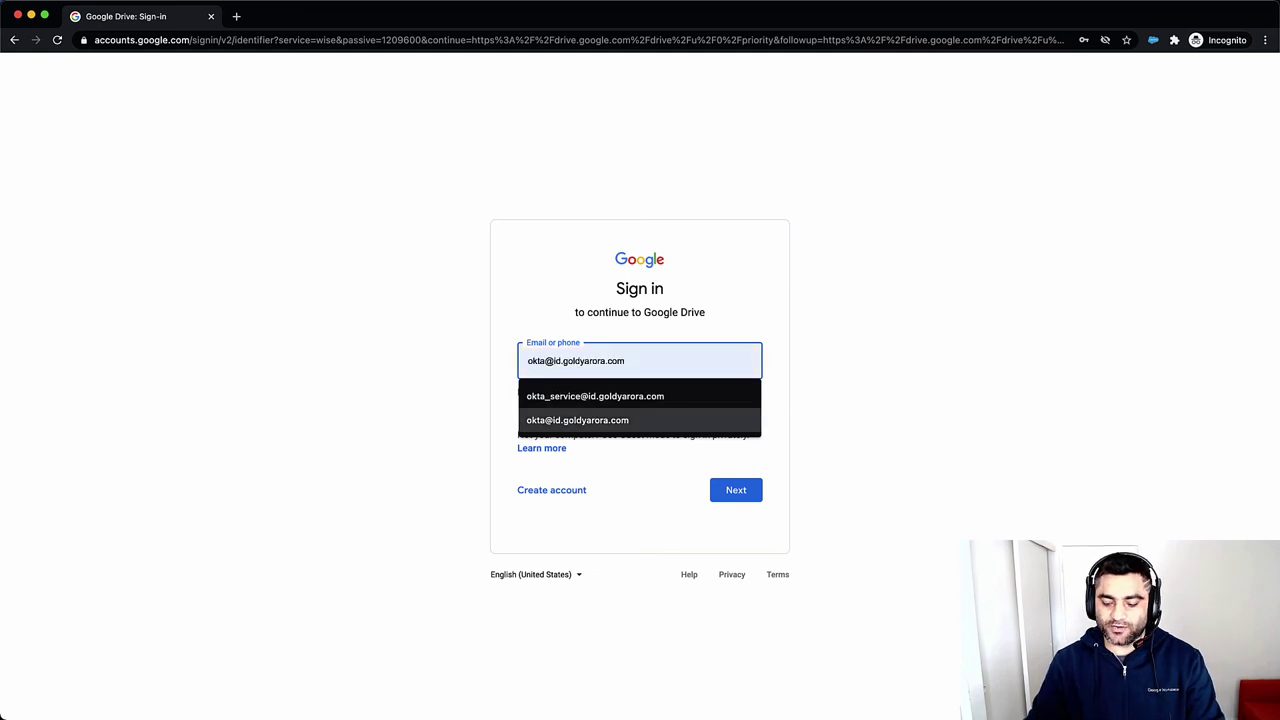
key("Return")
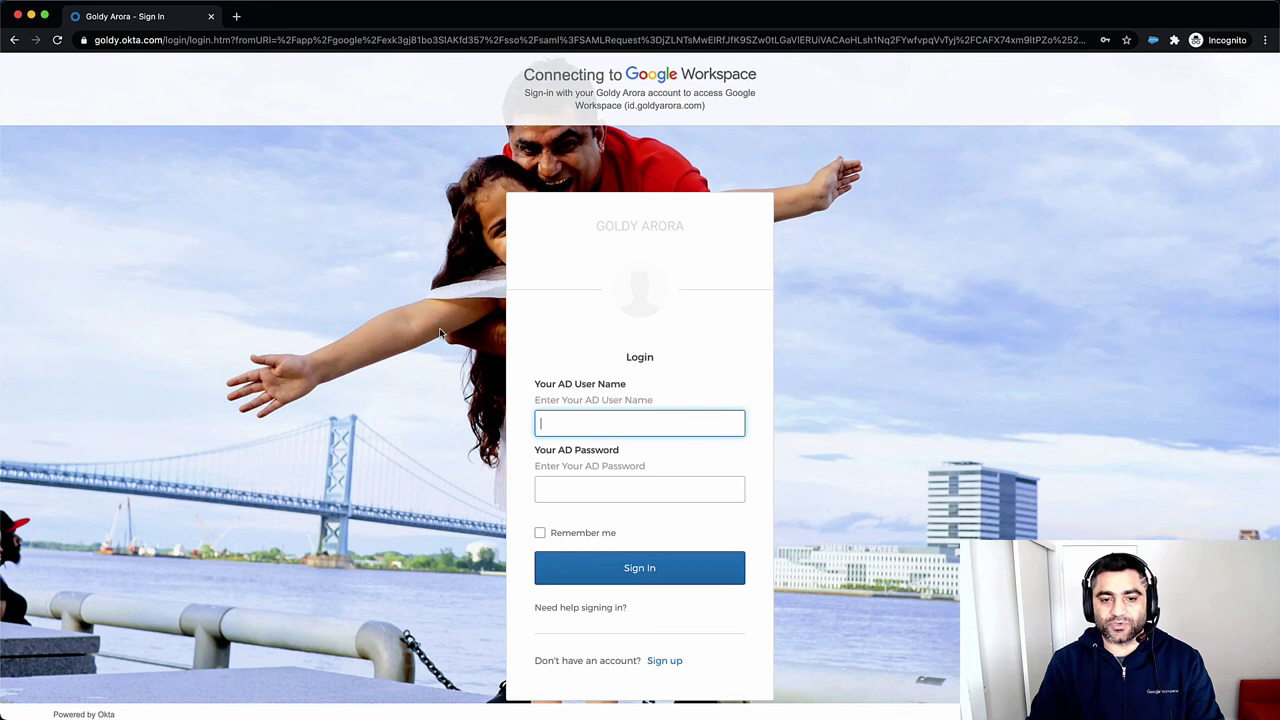
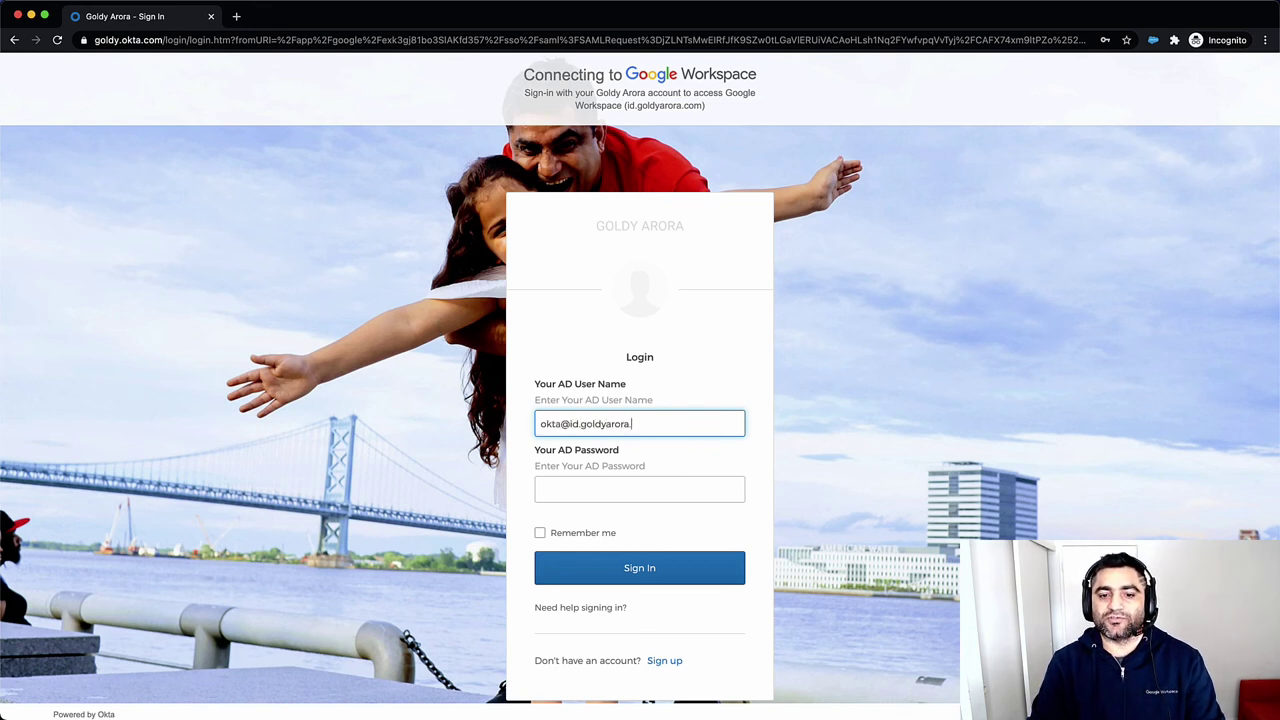
Enter the Okta username and password, then submit the Google Authenticator passcode
key("Tab")
type("******")
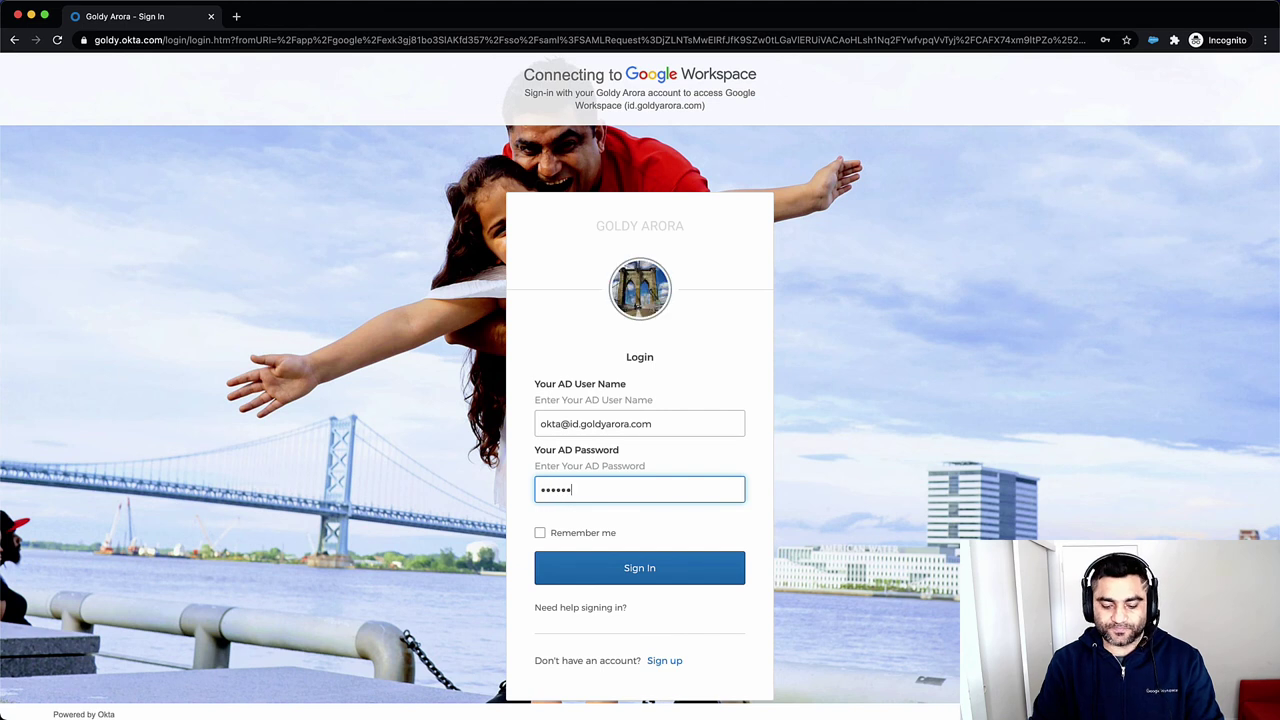
type("****")
key("Return")
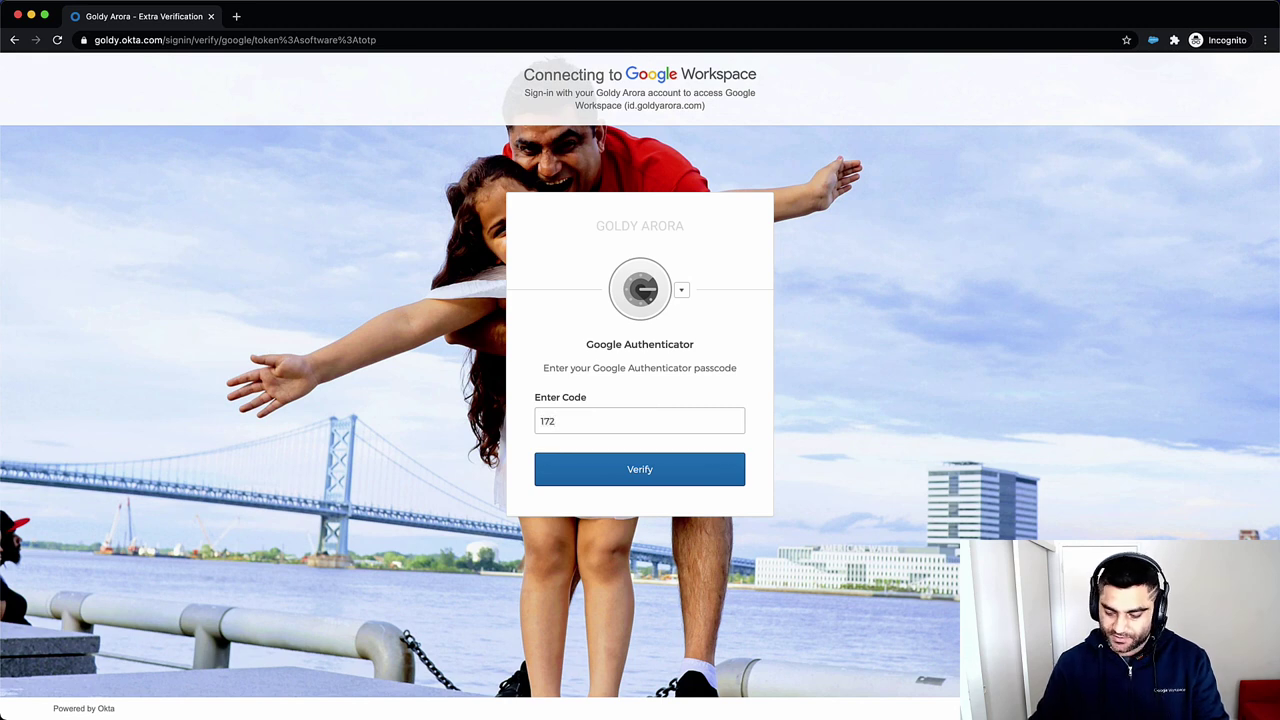
type("89")
key("Return")
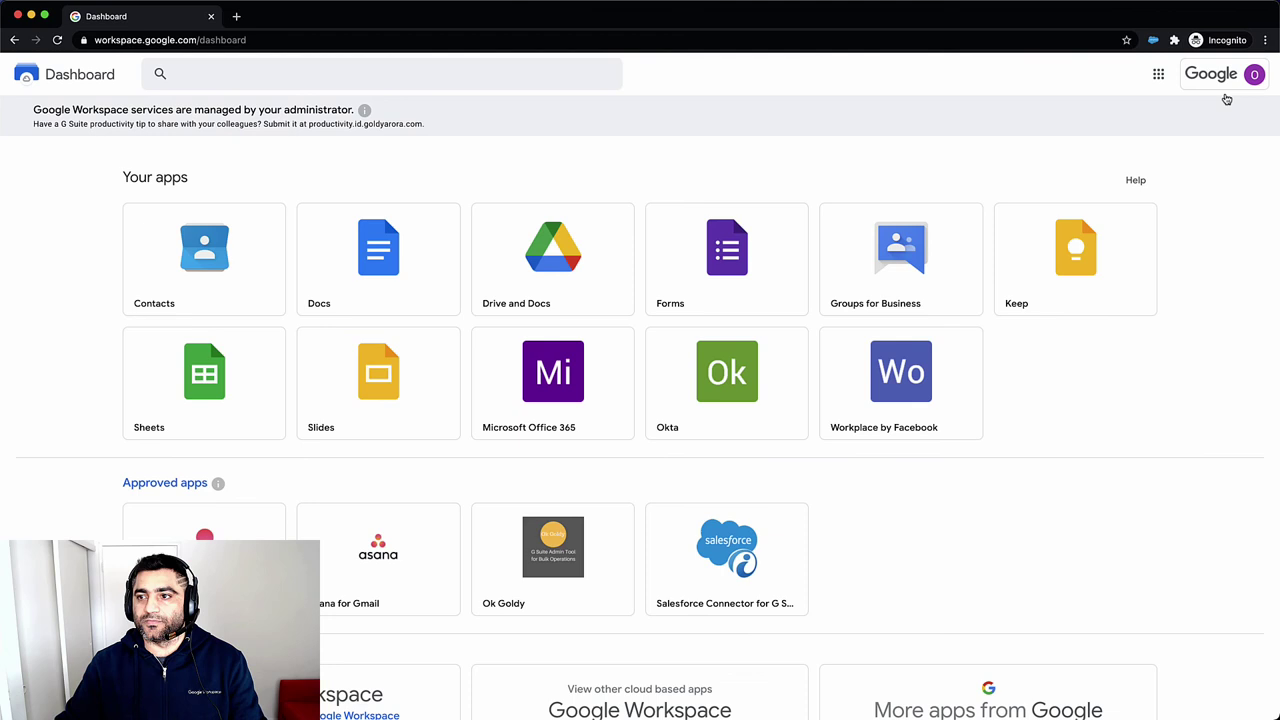
Open the Workspace Dashboard account popup and highlight the okta part of the signed-in e-mail
left_click(1226, 92)
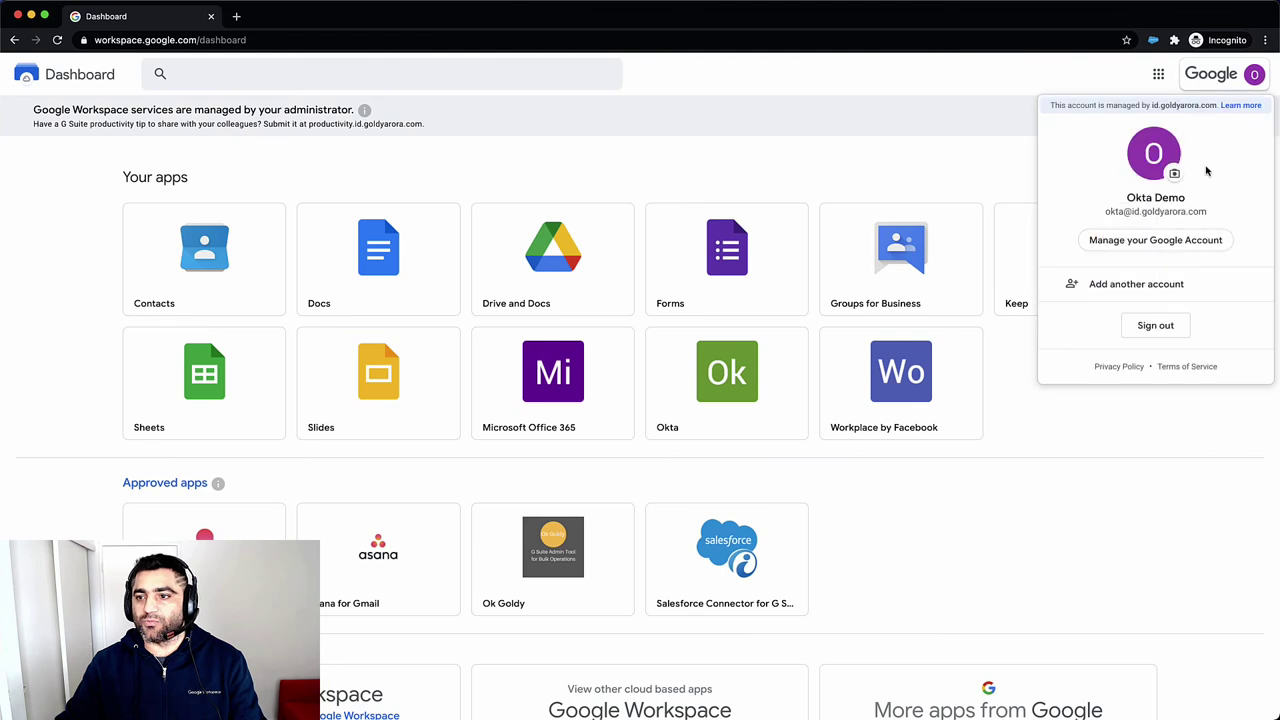
double_click(1153, 213)
double_click(1115, 212)
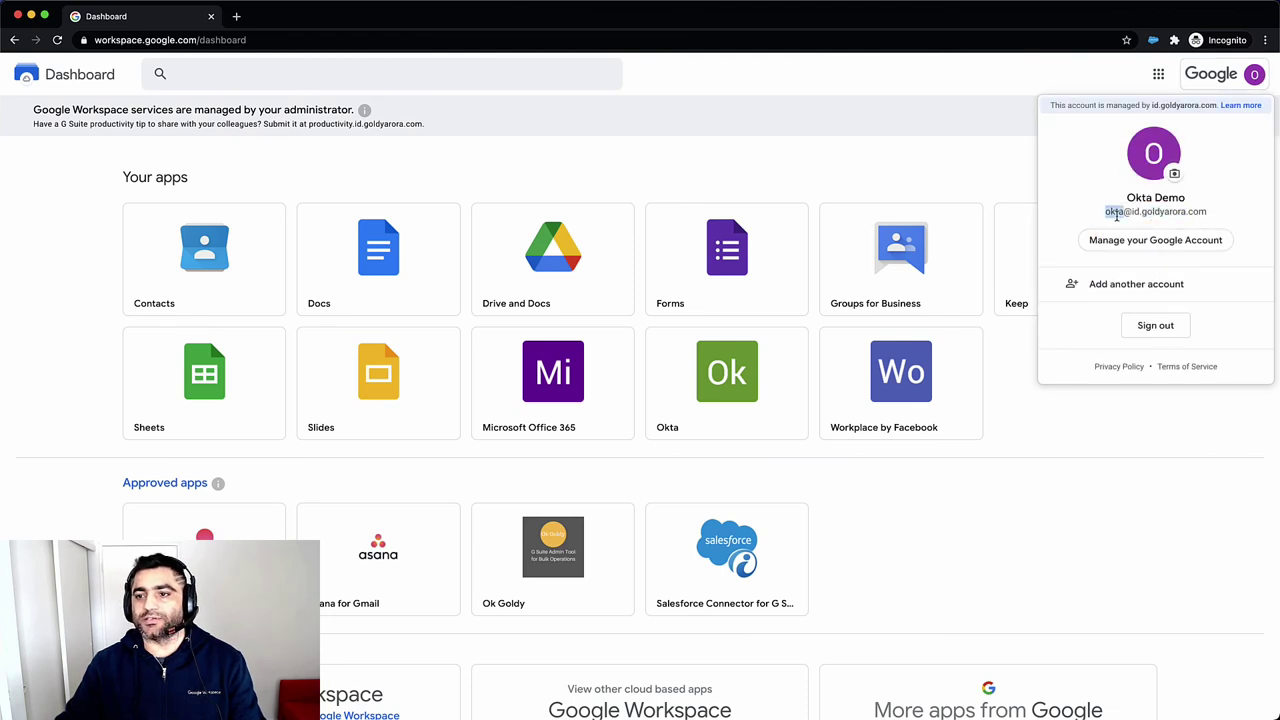
left_click(1128, 213)
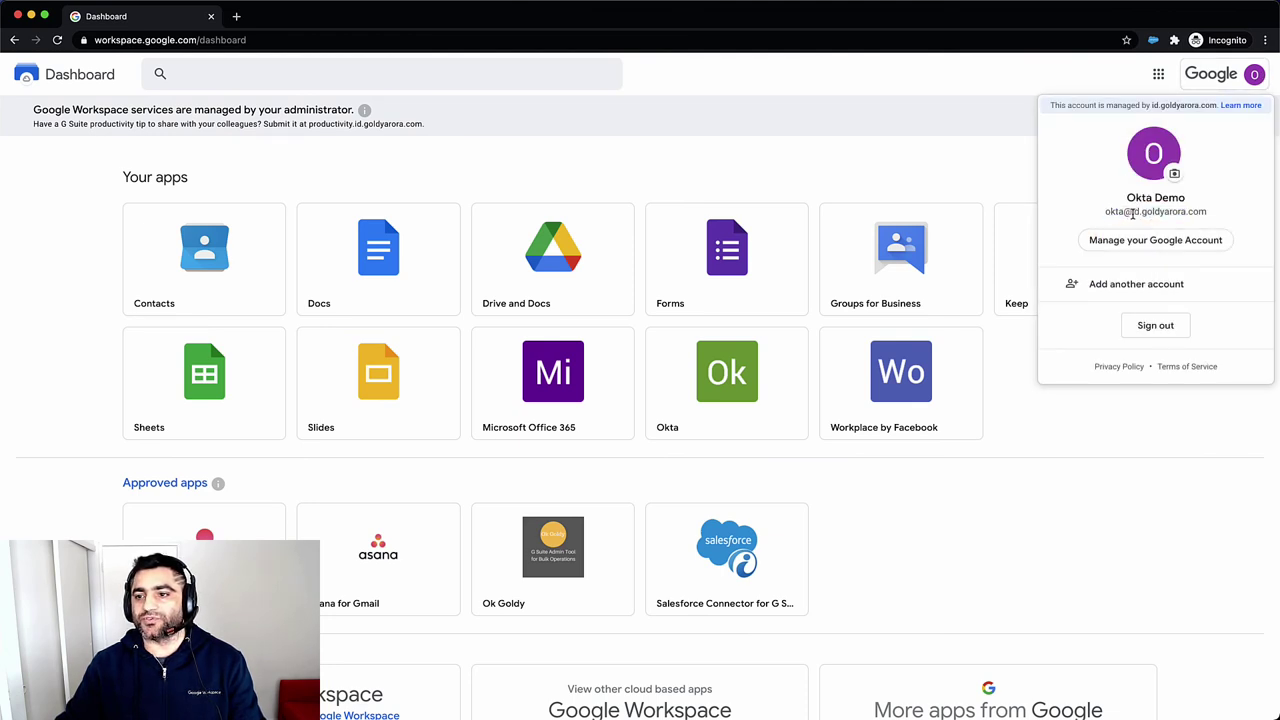